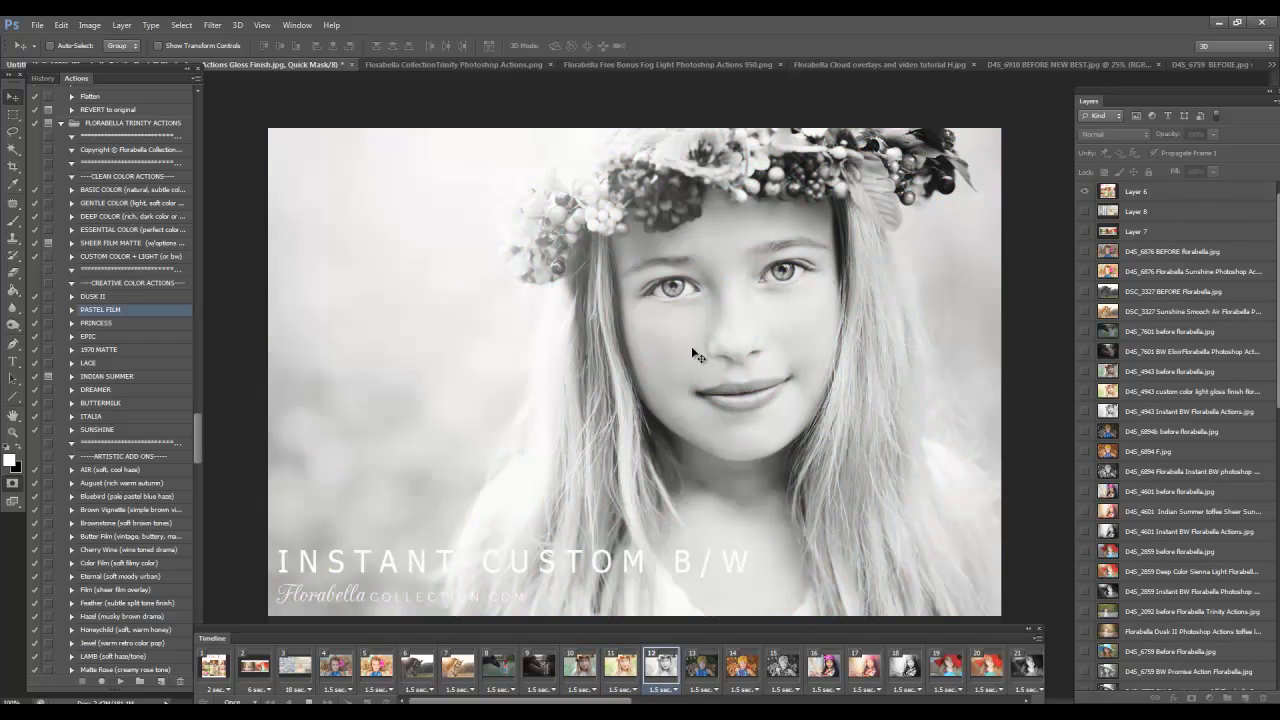
scroll(198, 444, up, 1)
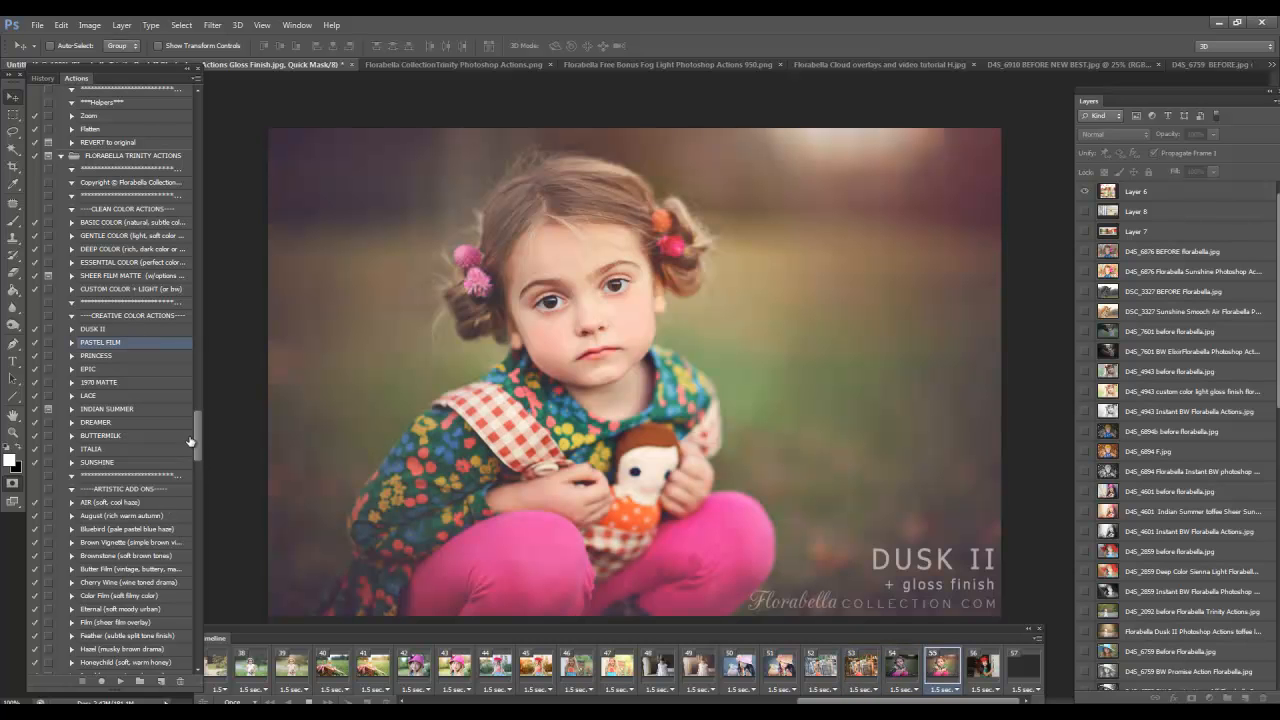
drag(196, 443, 201, 463)
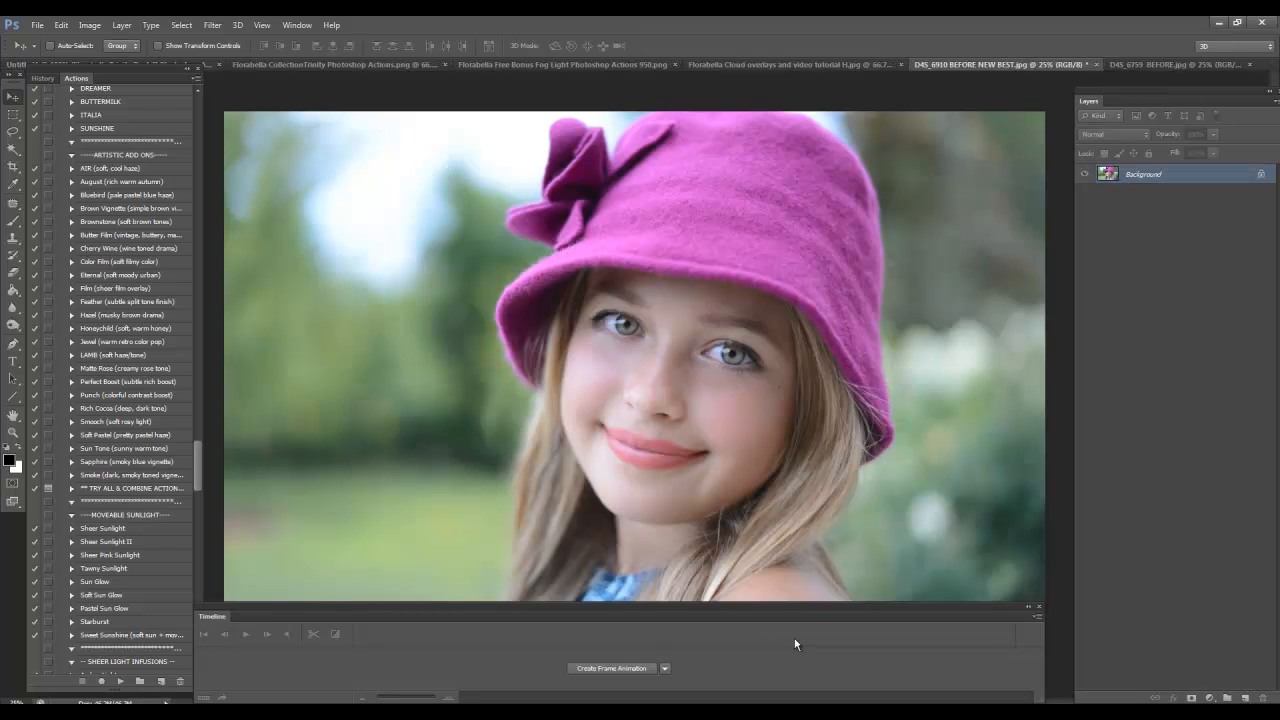
- Collapse the timeline and play the GENTLE COLOR action from the clean color actions on the portrait
double_click(799, 616)
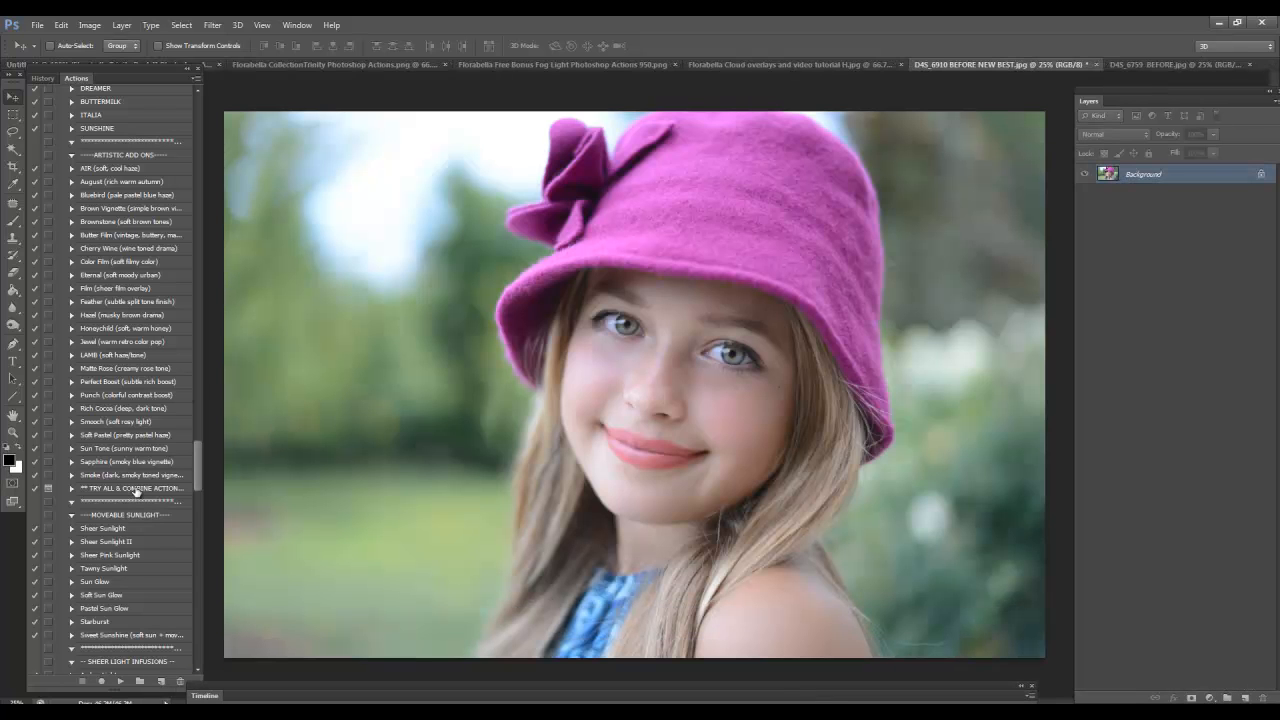
drag(199, 460, 198, 435)
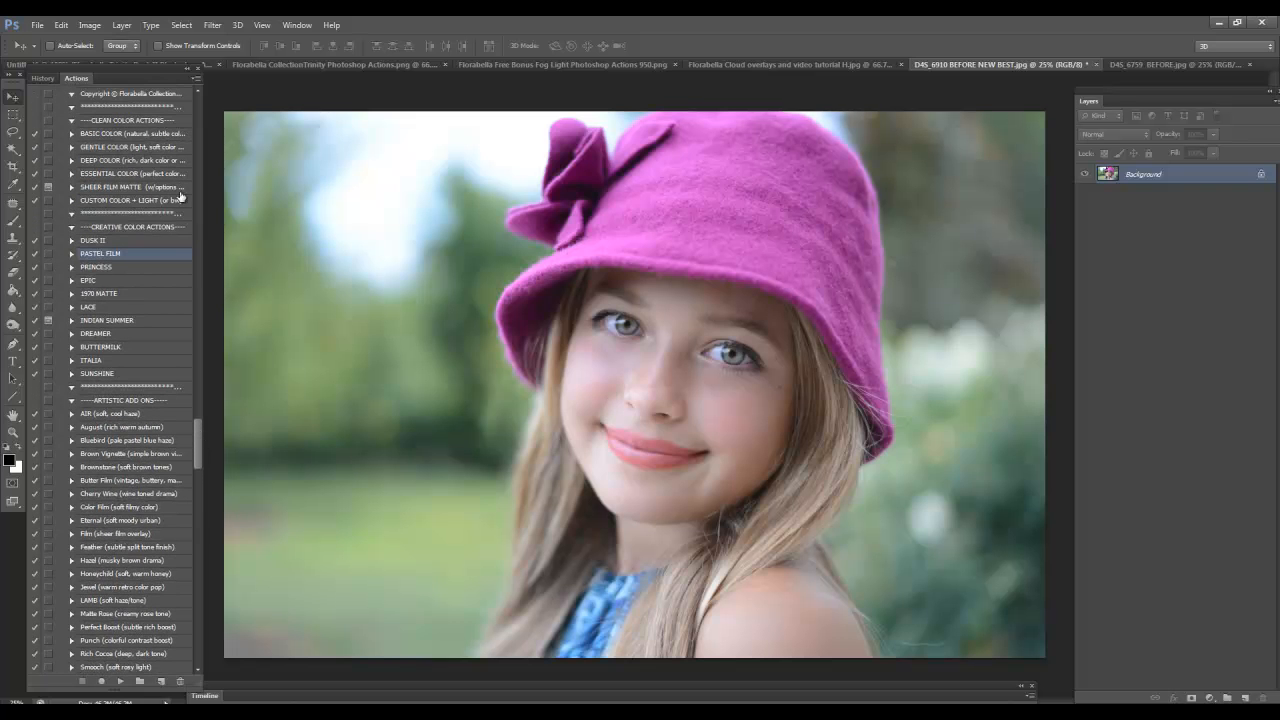
click(155, 148)
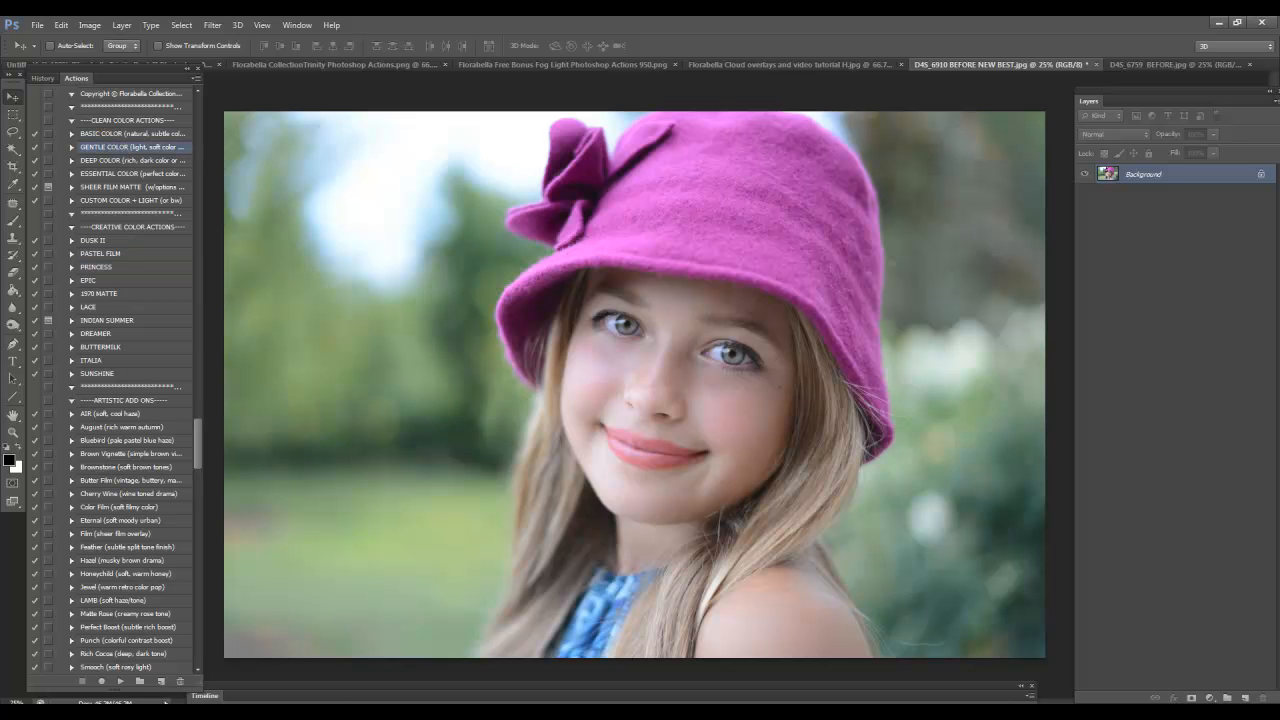
click(120, 681)
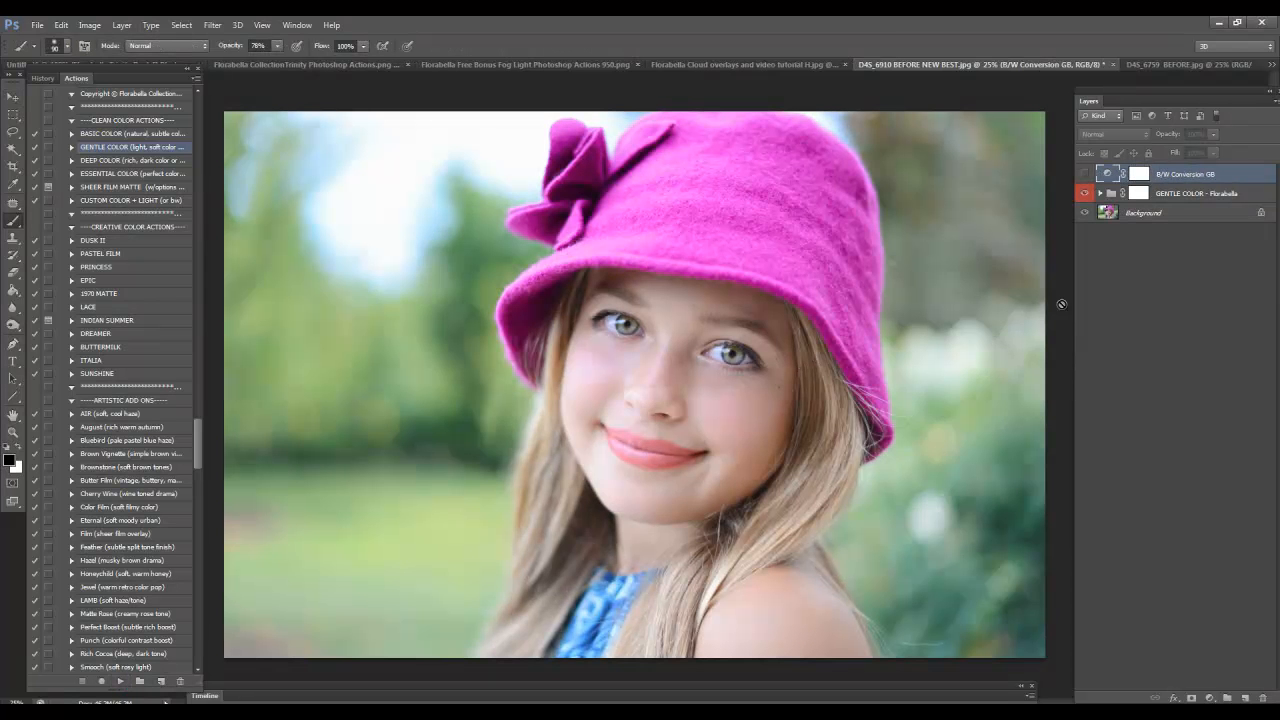
- Expand the GENTLE COLOR group and preview the image with the B/W Conversion GB layer switched on and off
click(1100, 193)
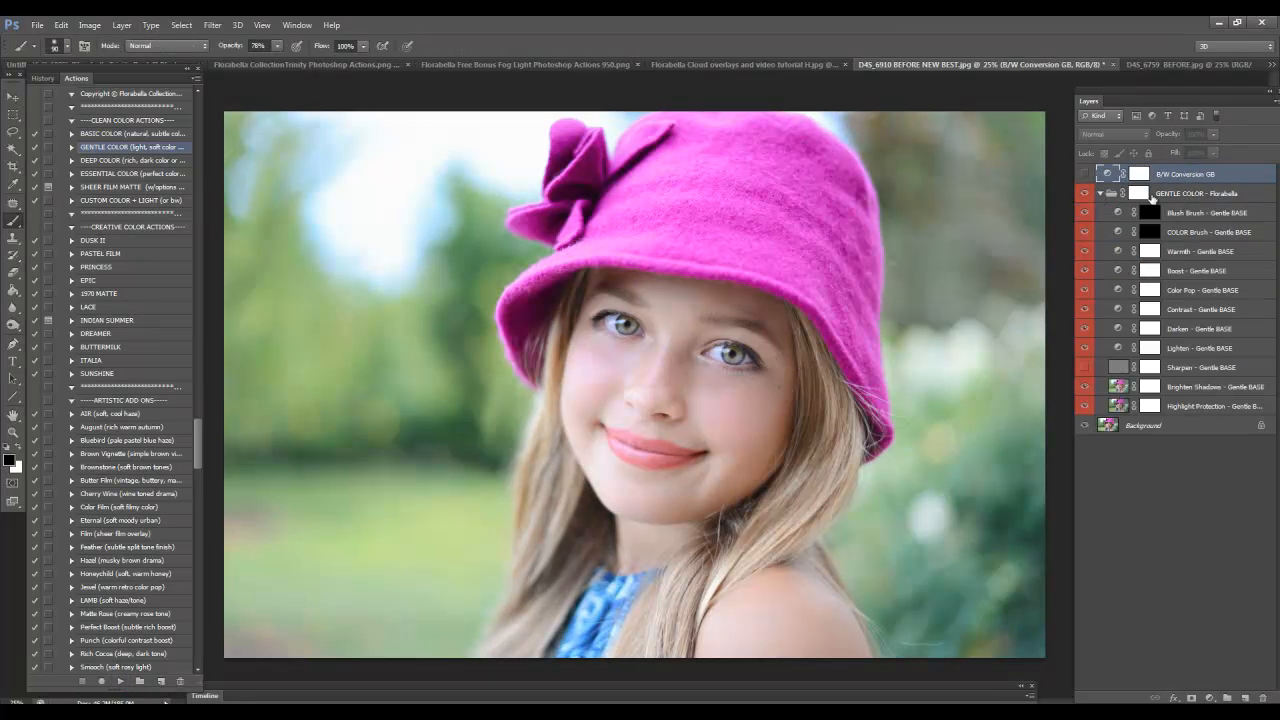
click(1085, 174)
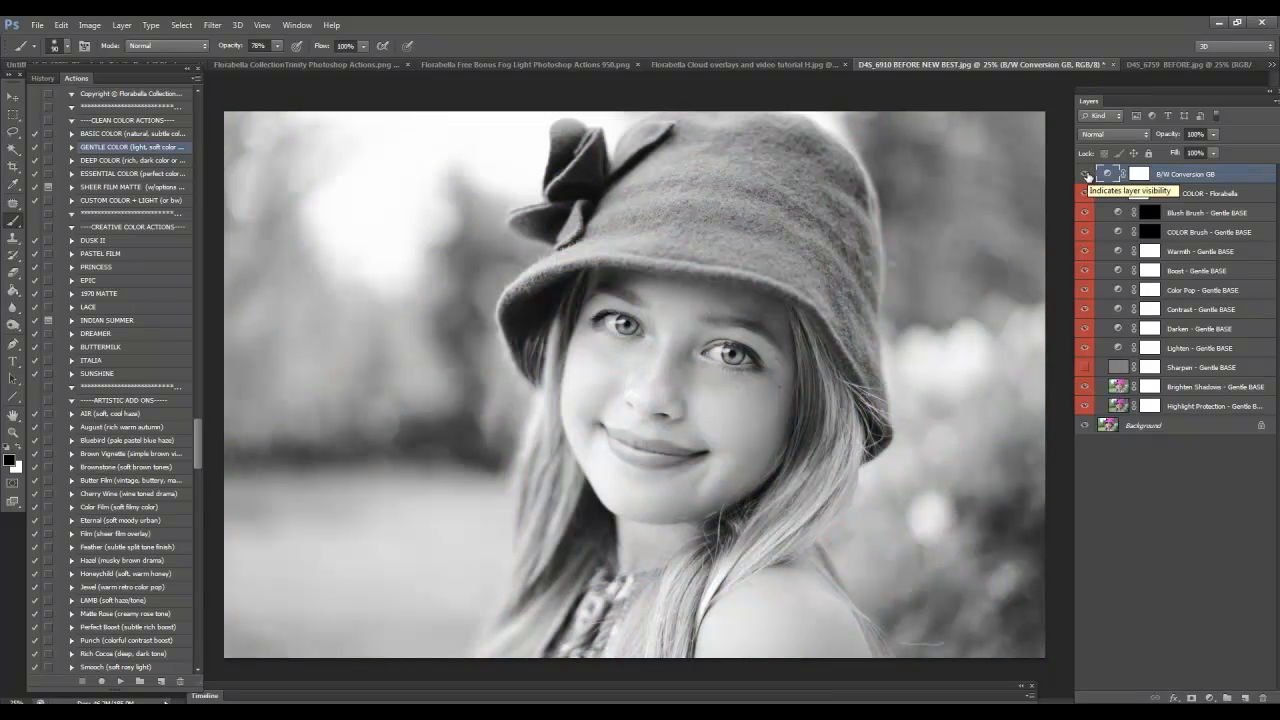
click(1086, 175)
click(1086, 175)
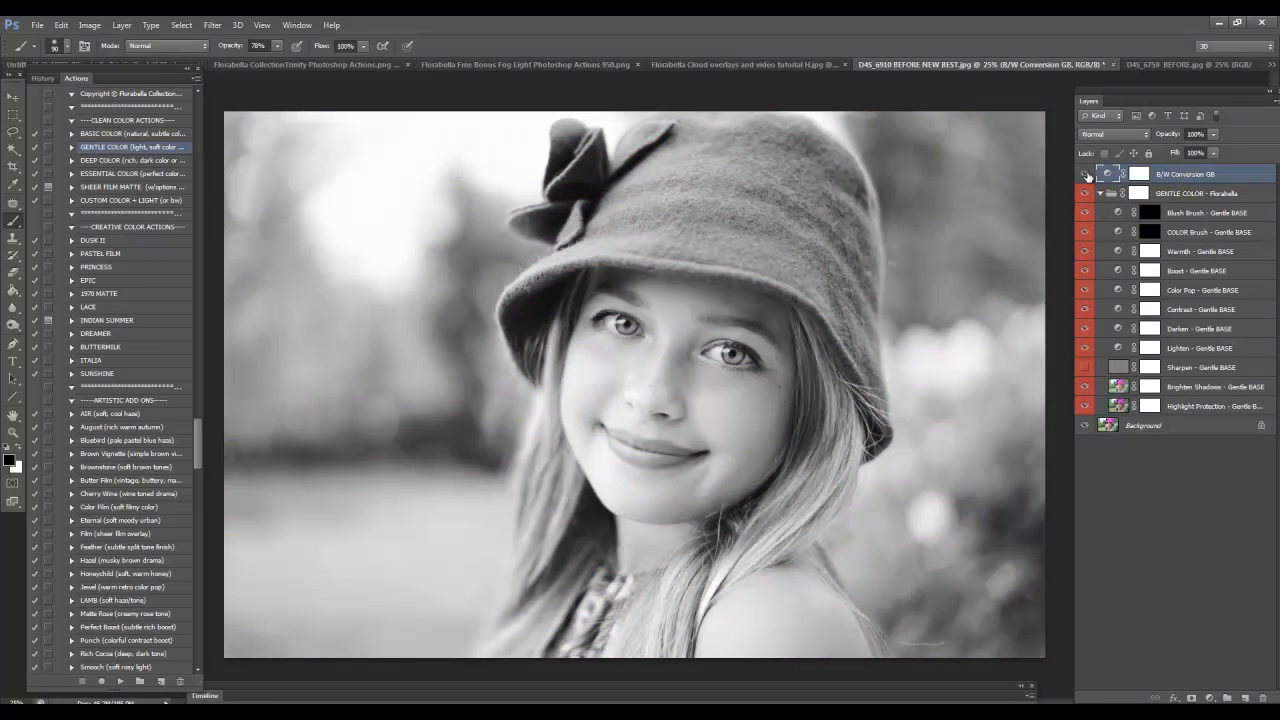
click(1086, 175)
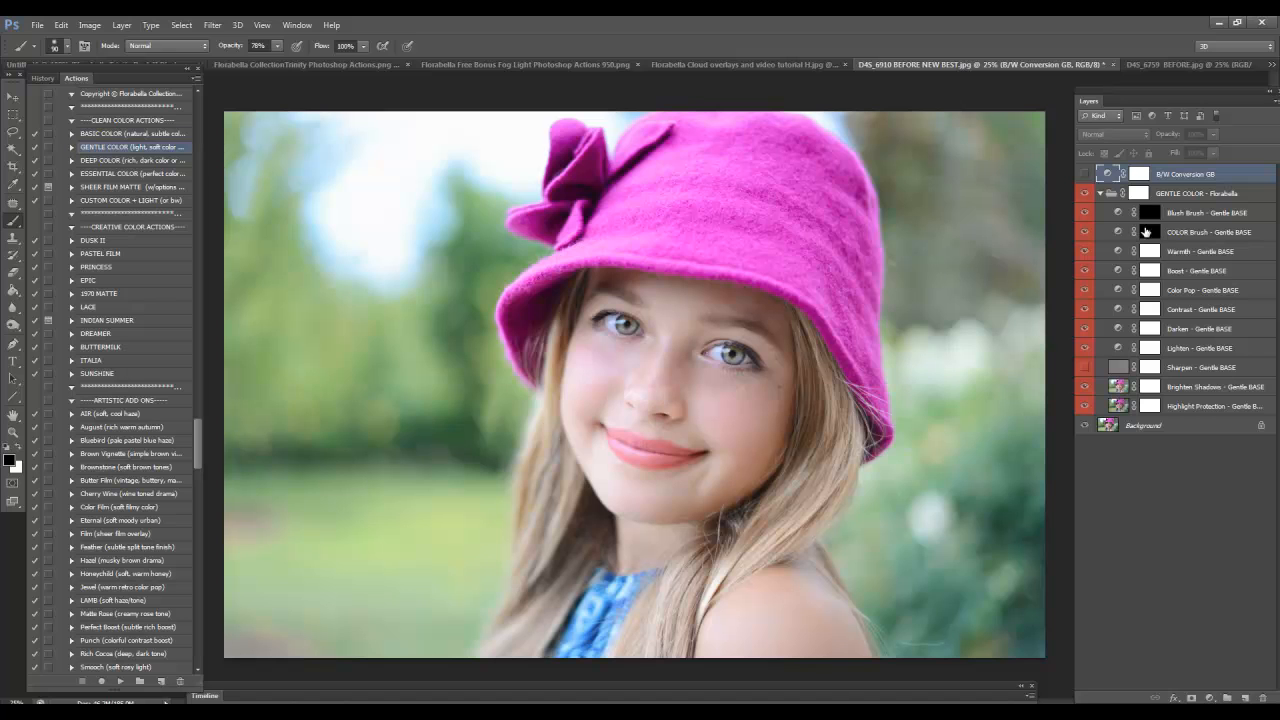
- Set the Contrast - Gentle BASE layer's opacity to 5%, adjust the Warmth - Gentle BASE opacity, and collapse the GENTLE COLOR group
click(1210, 314)
click(1186, 135)
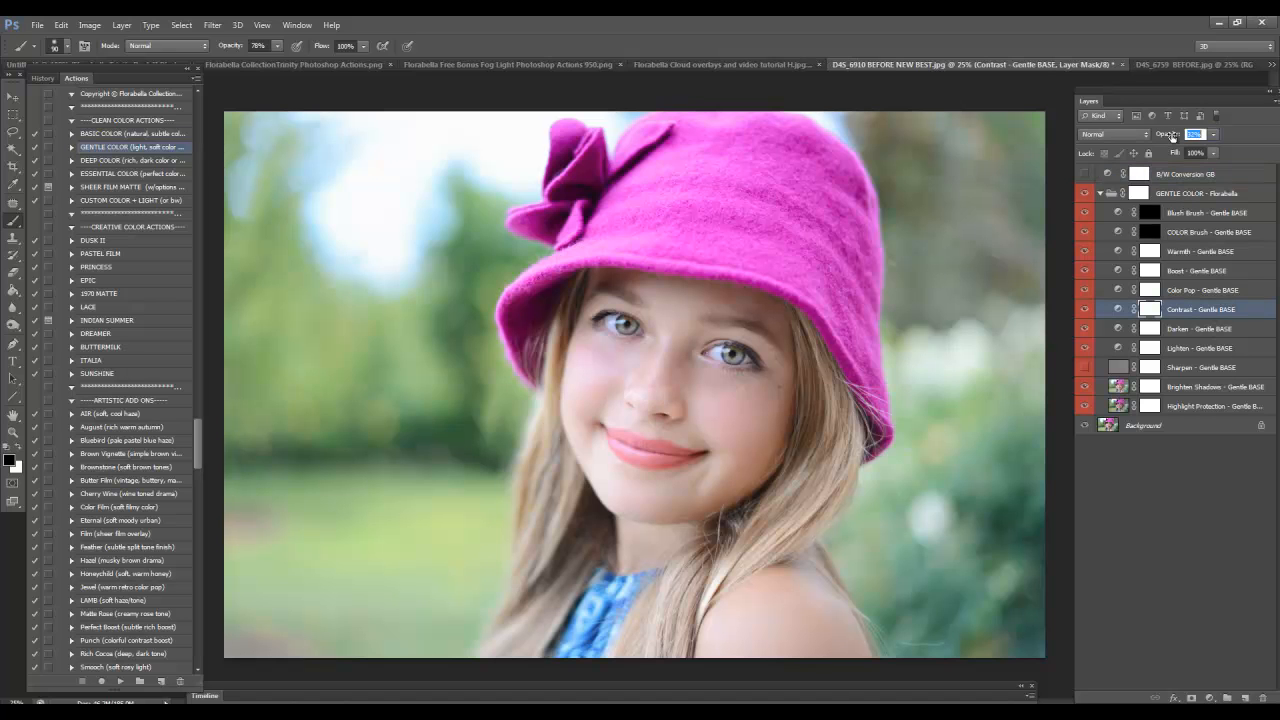
text(5)
click(1210, 251)
drag(1169, 137, 1174, 136)
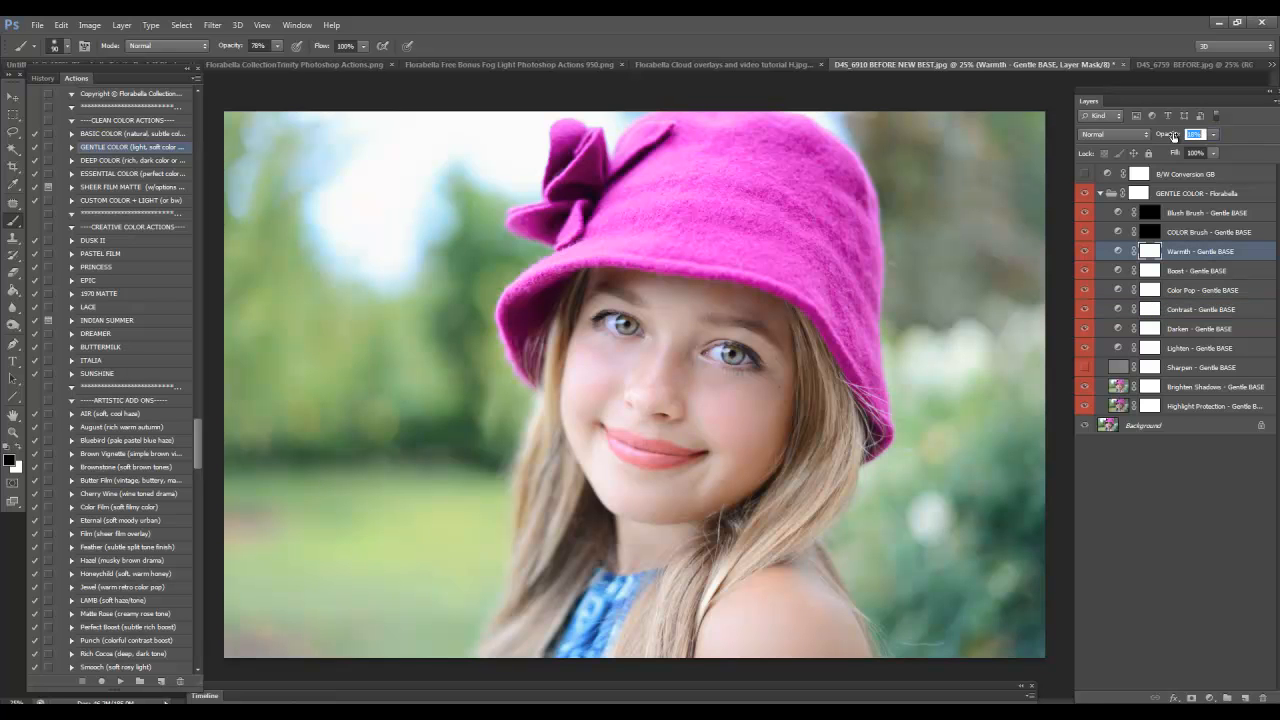
click(1101, 193)
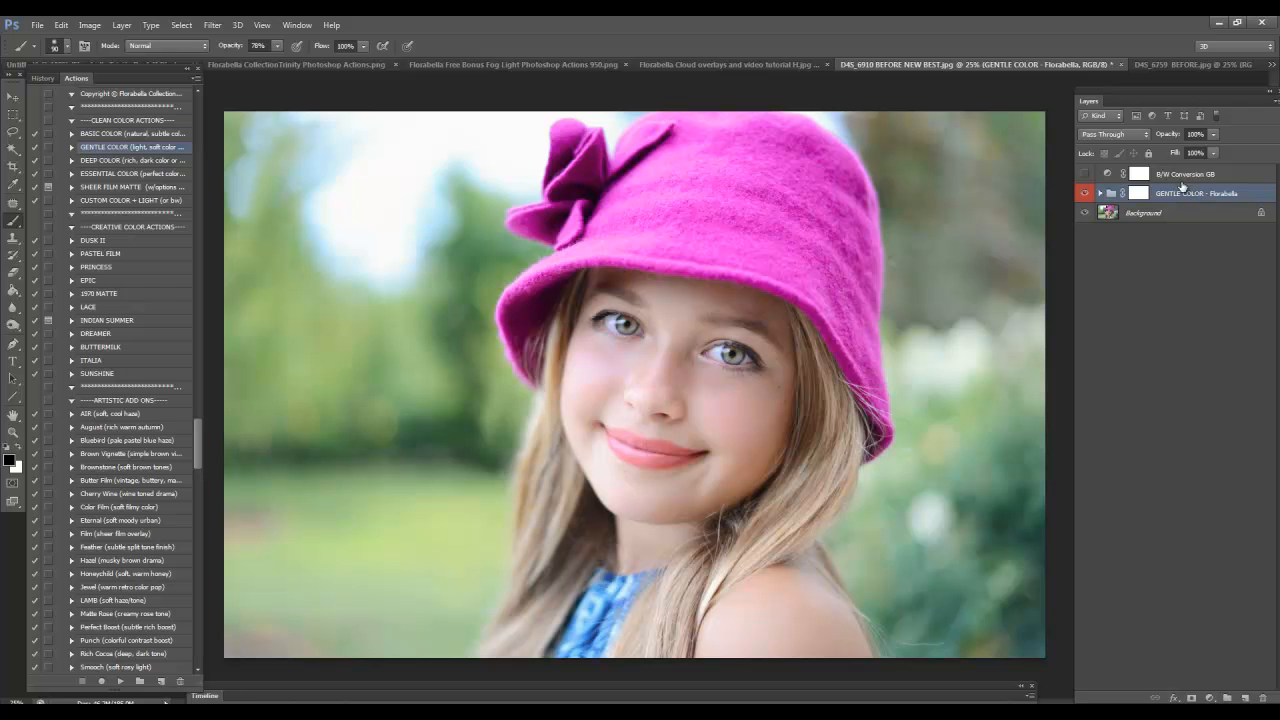
- Play the TRY ALL & COMBINE action from the artistic add-ons on top of the GENTLE COLOR base, continuing past its message
scroll(131, 518, down, 4)
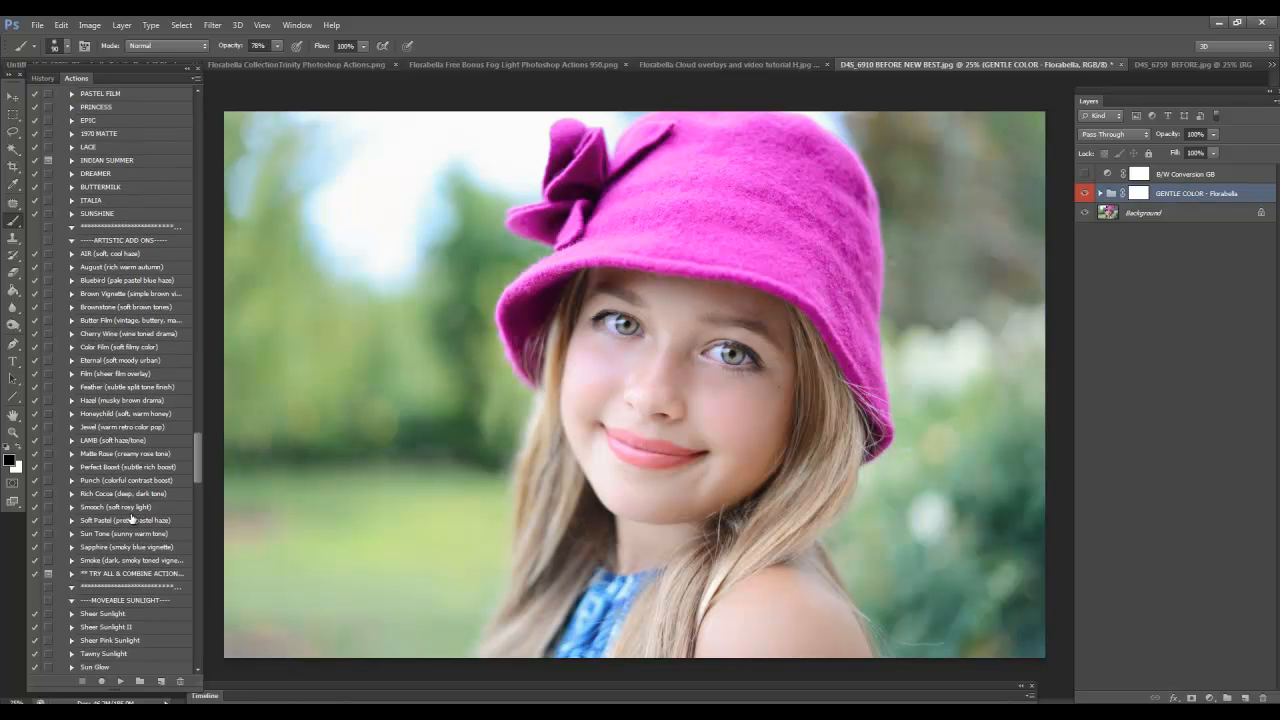
click(134, 573)
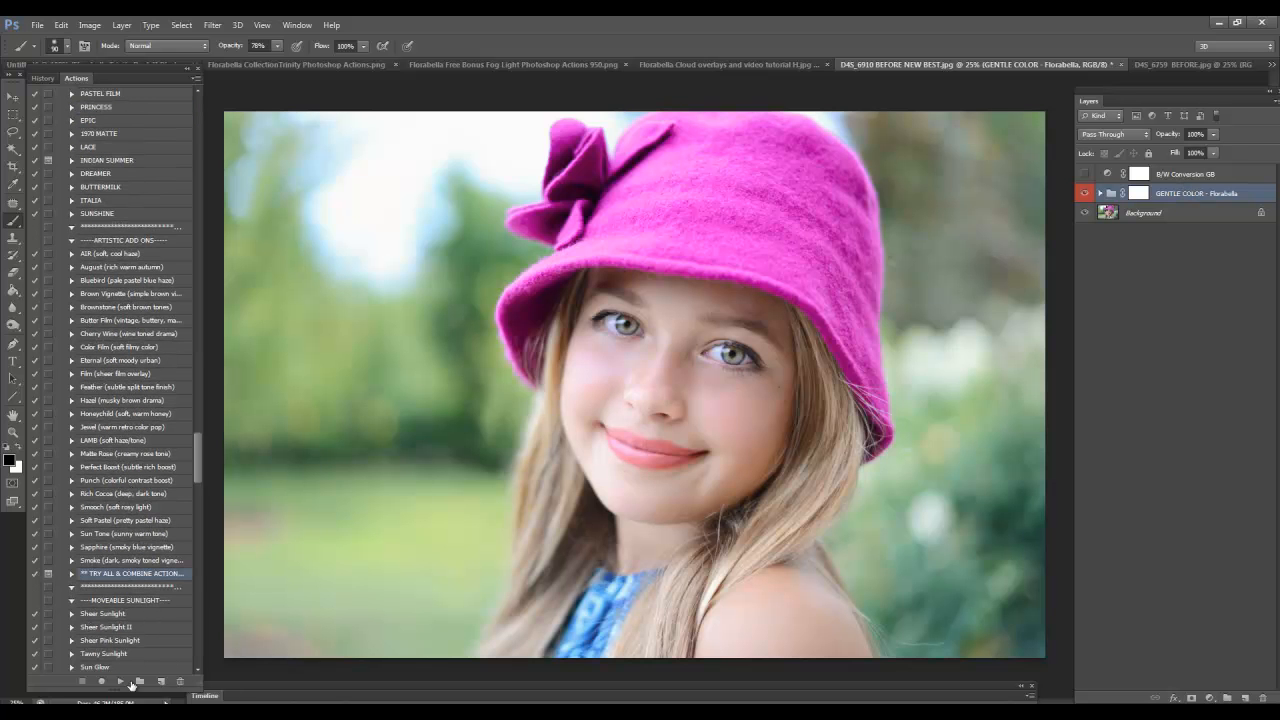
click(120, 682)
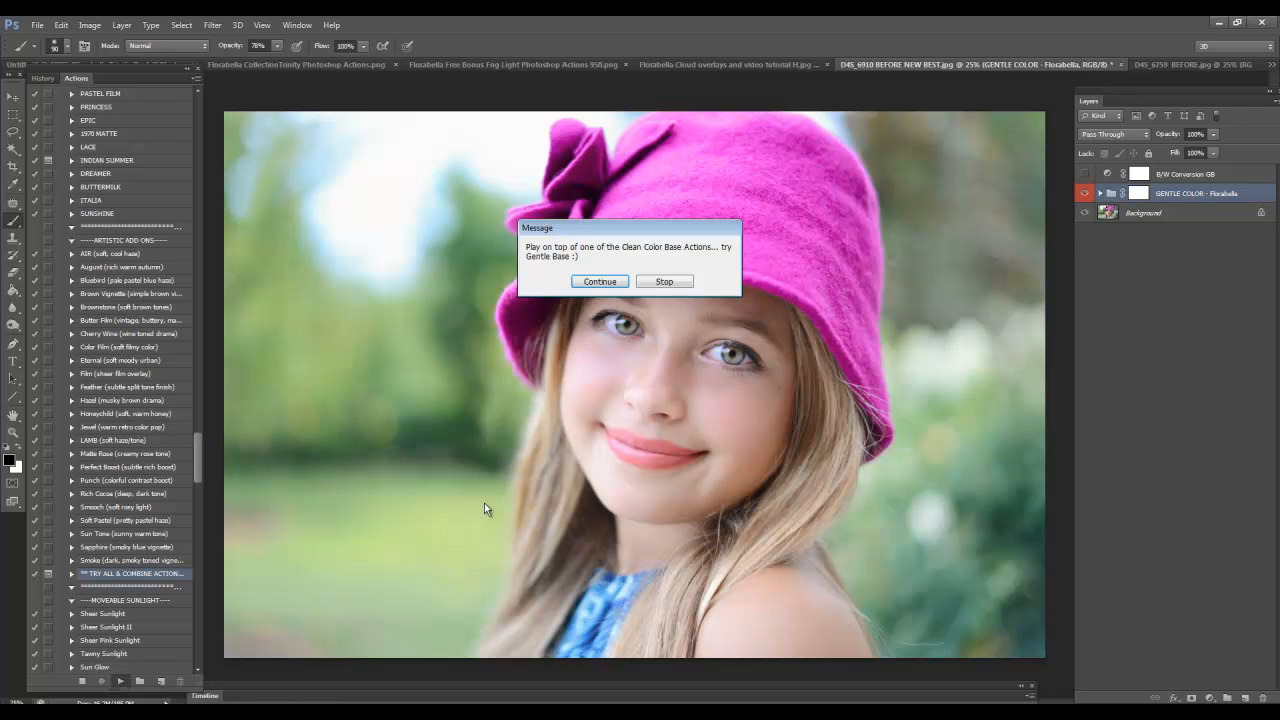
click(596, 283)
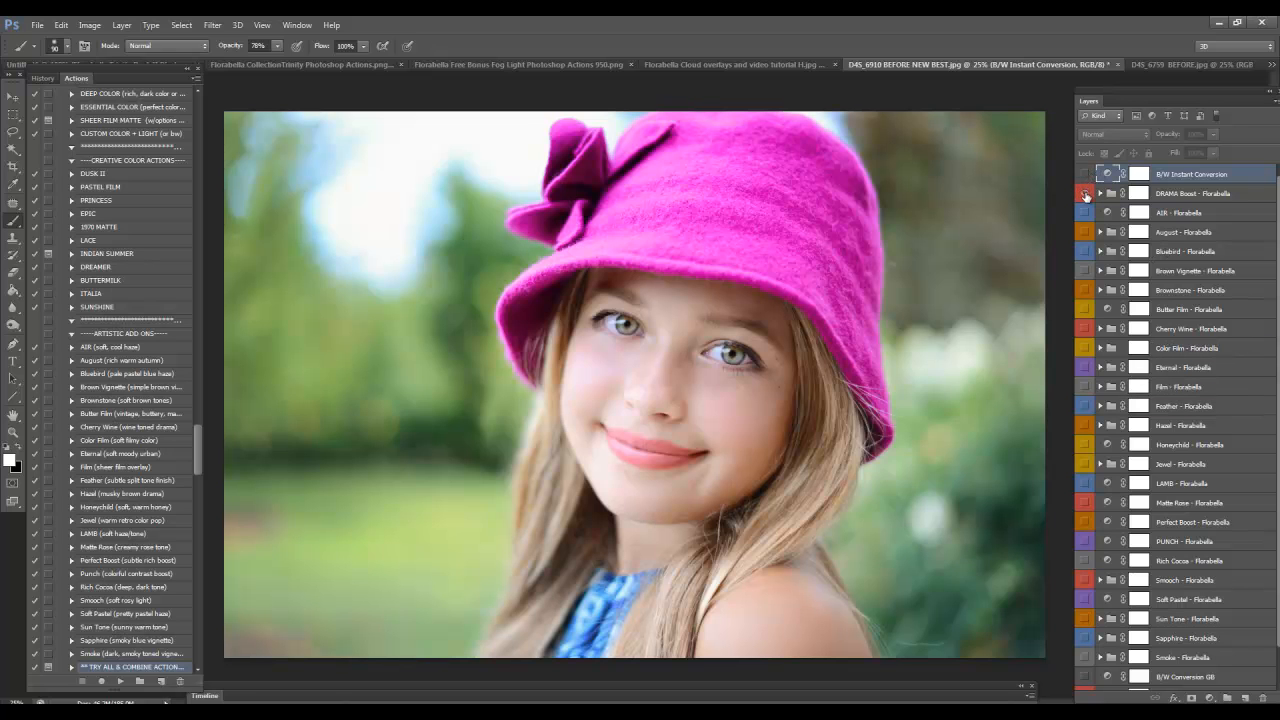
- Preview the B/W Instant Conversion layer, compare the image with and without the DRAMA Boost group, and leave both hidden
click(1084, 175)
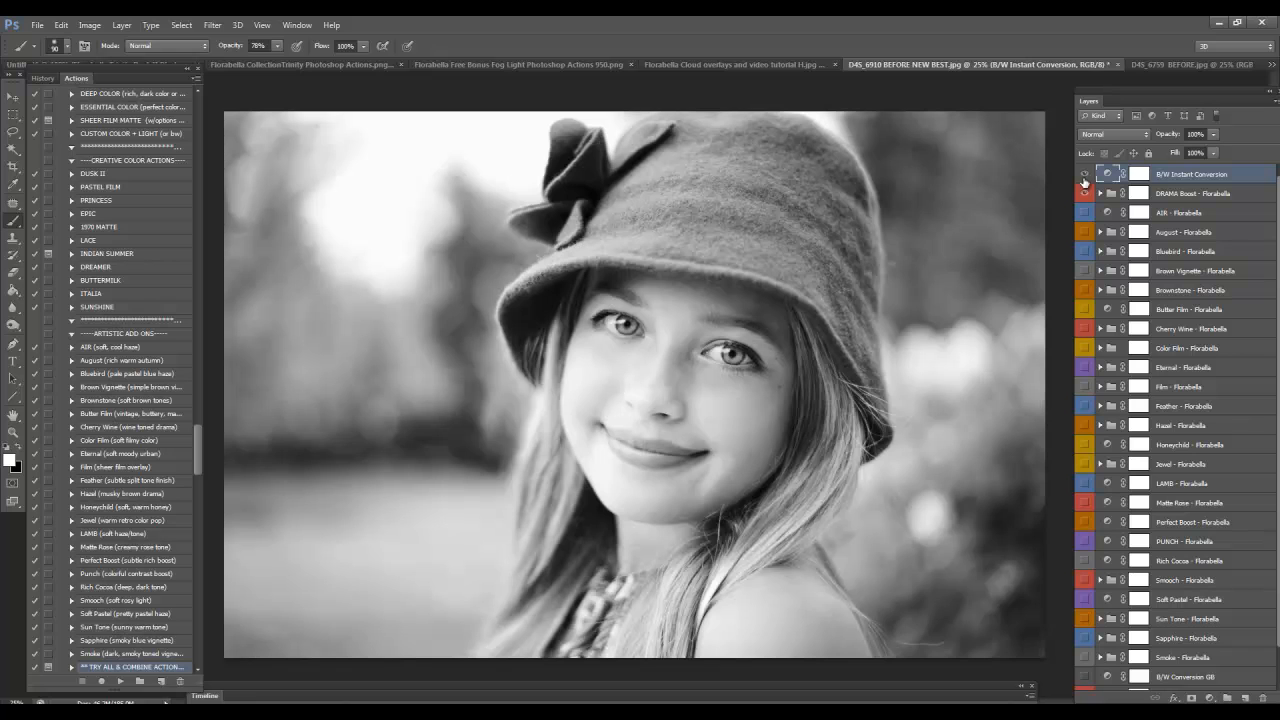
click(1084, 177)
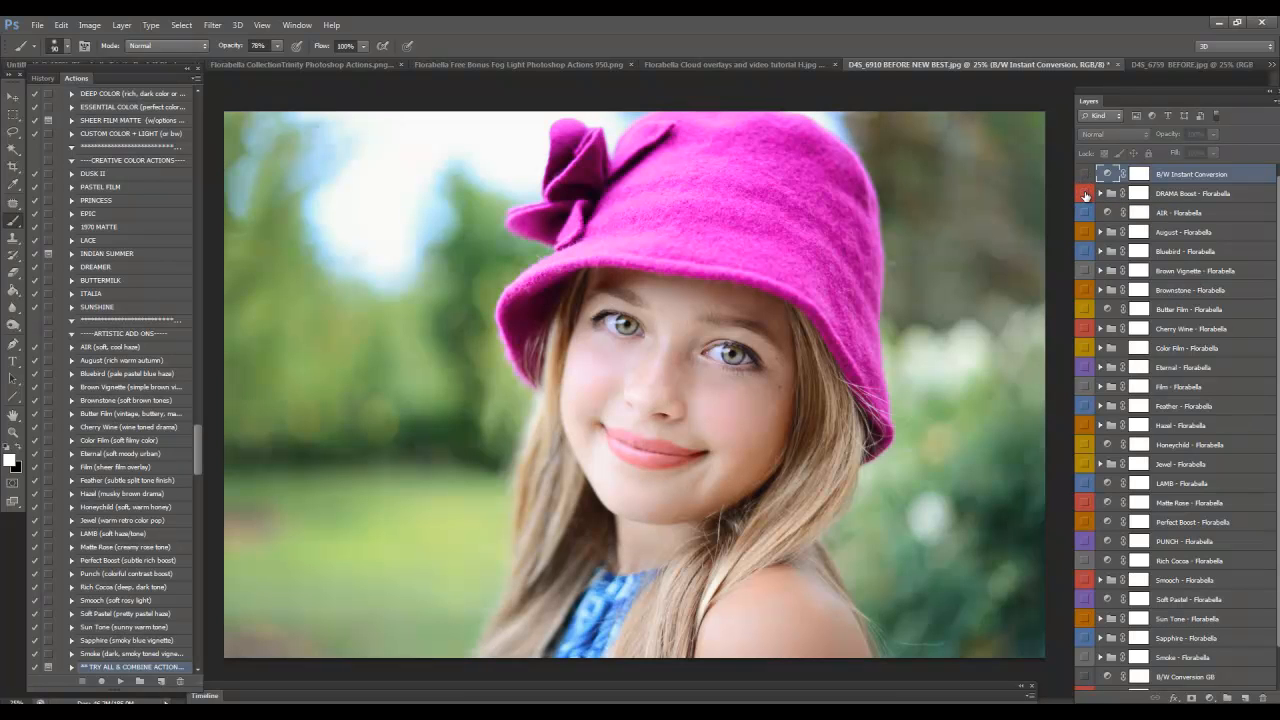
click(1085, 194)
click(1085, 194)
click(1085, 194)
- Preview the August, Perfect Boost, Rich Cocoa, Soft Pastel, Sun Tone and Eternal effects one at a time on the portrait
click(1085, 233)
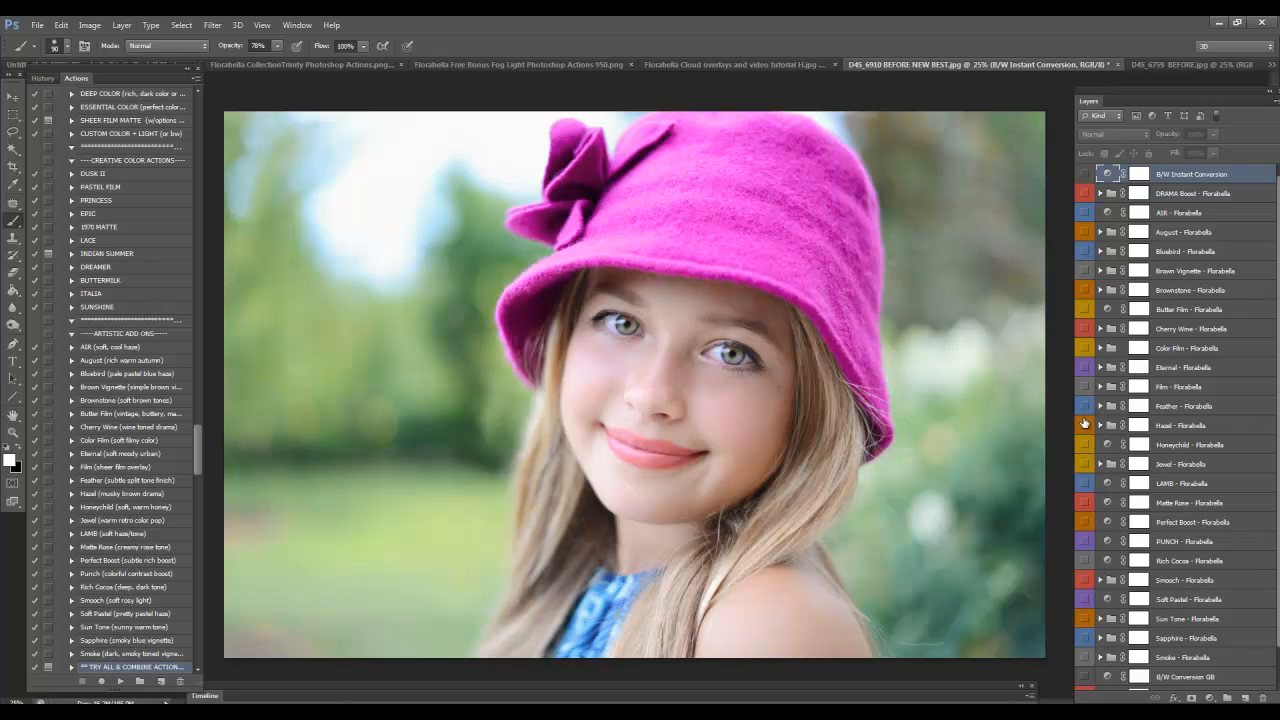
click(1086, 522)
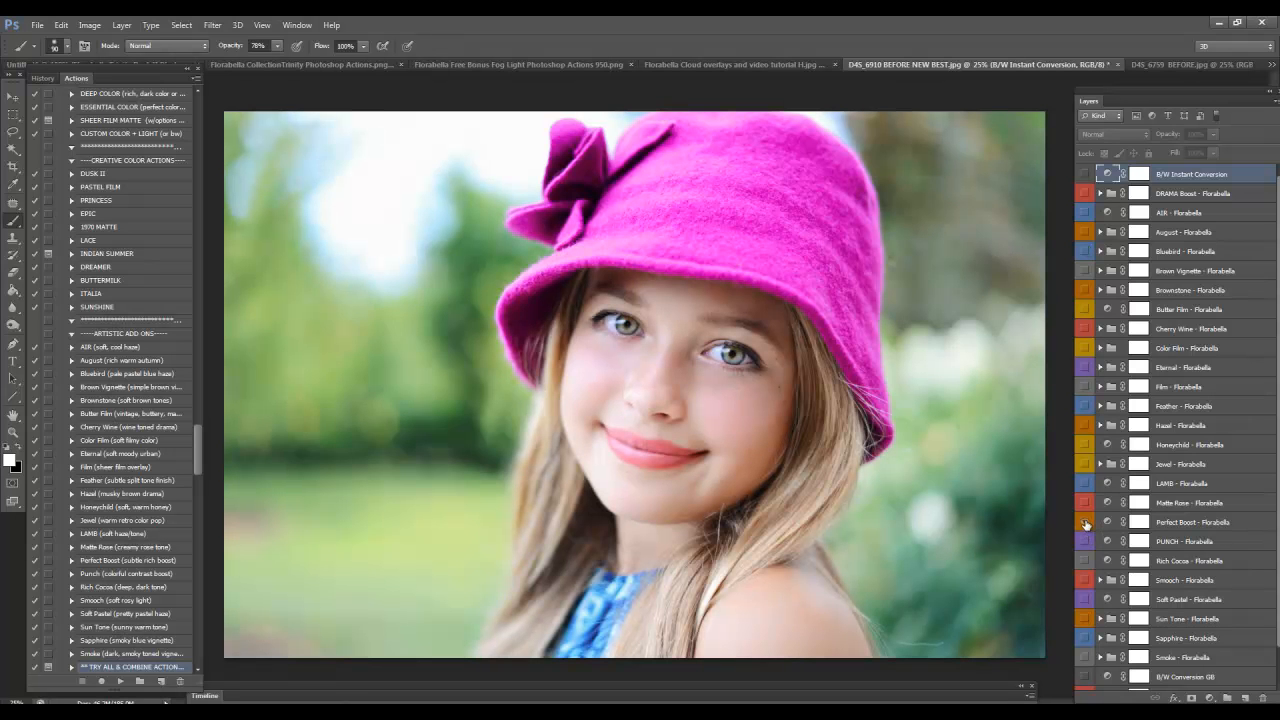
click(1081, 563)
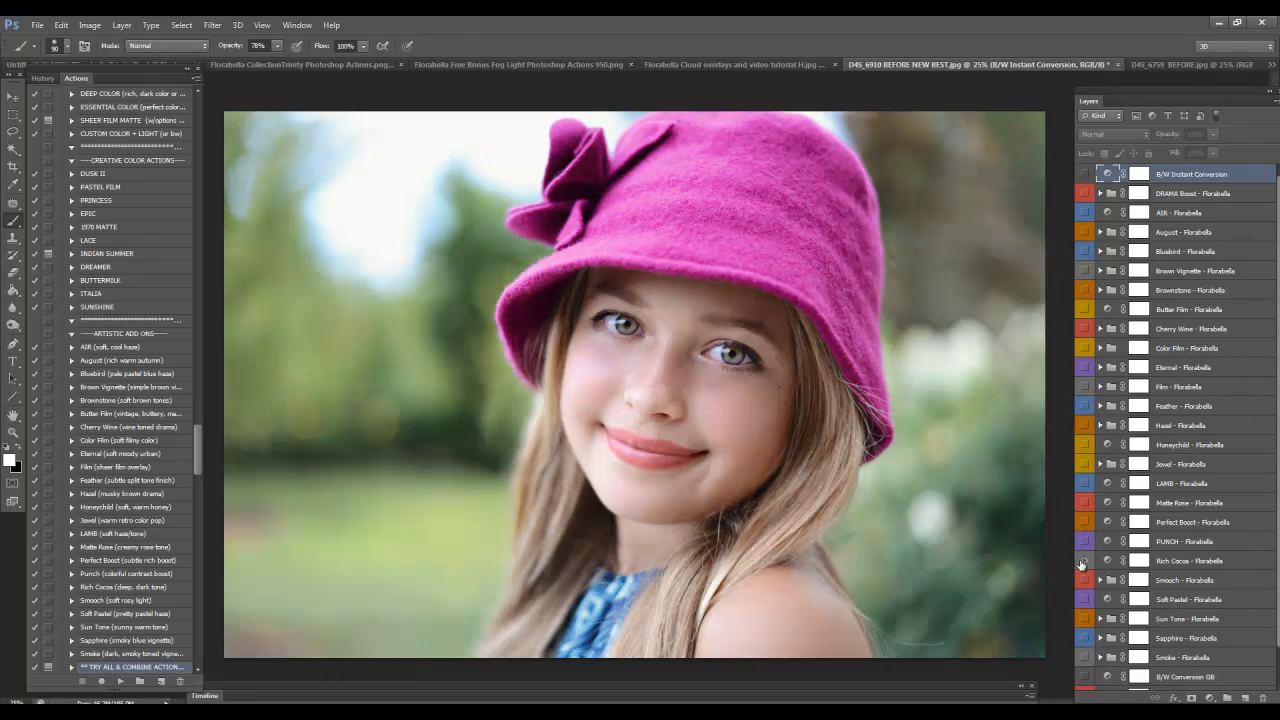
click(1085, 599)
click(1086, 619)
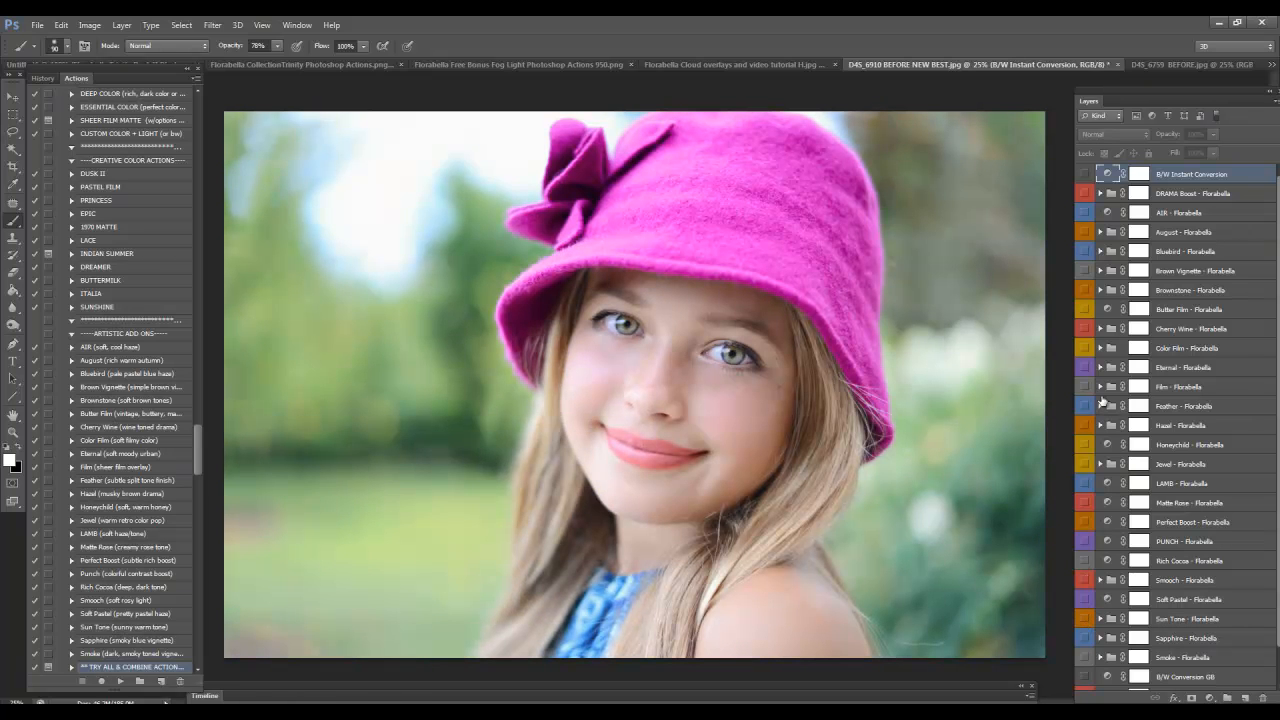
click(1086, 369)
click(1086, 369)
- Preview the Butter Film, Brownstone and Honeychild effects one at a time, hiding each again
click(1083, 310)
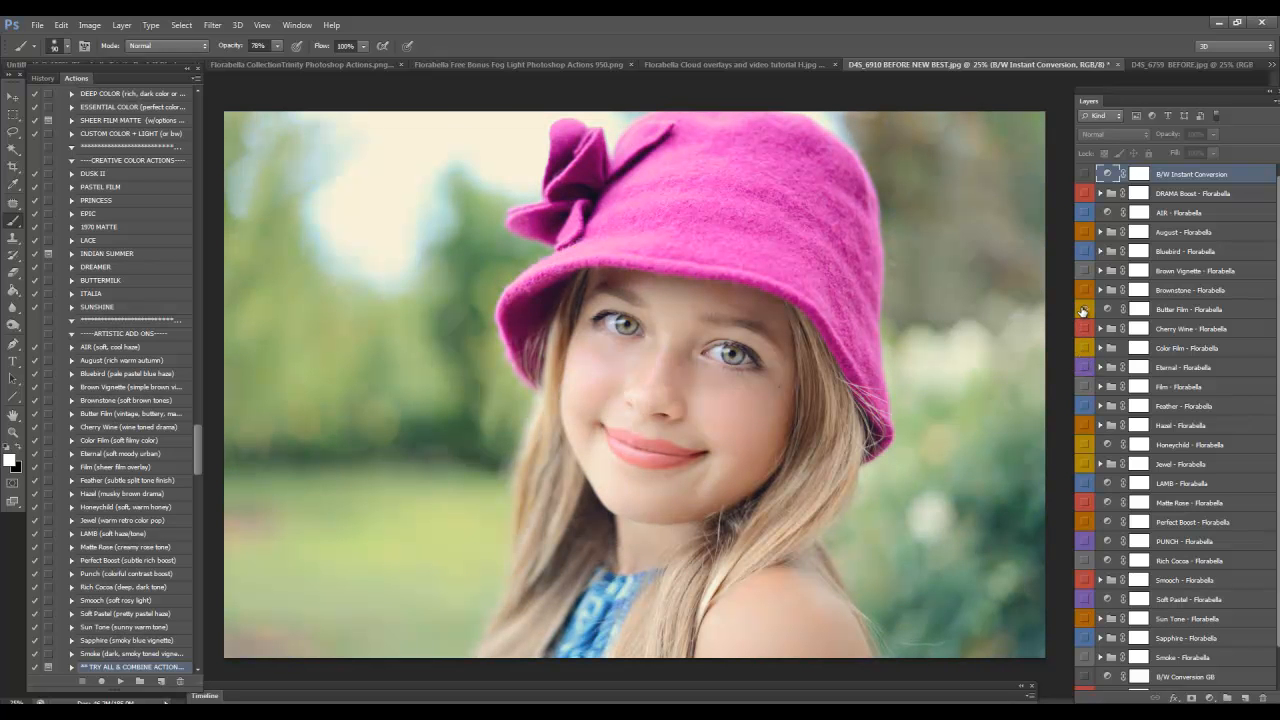
click(1083, 292)
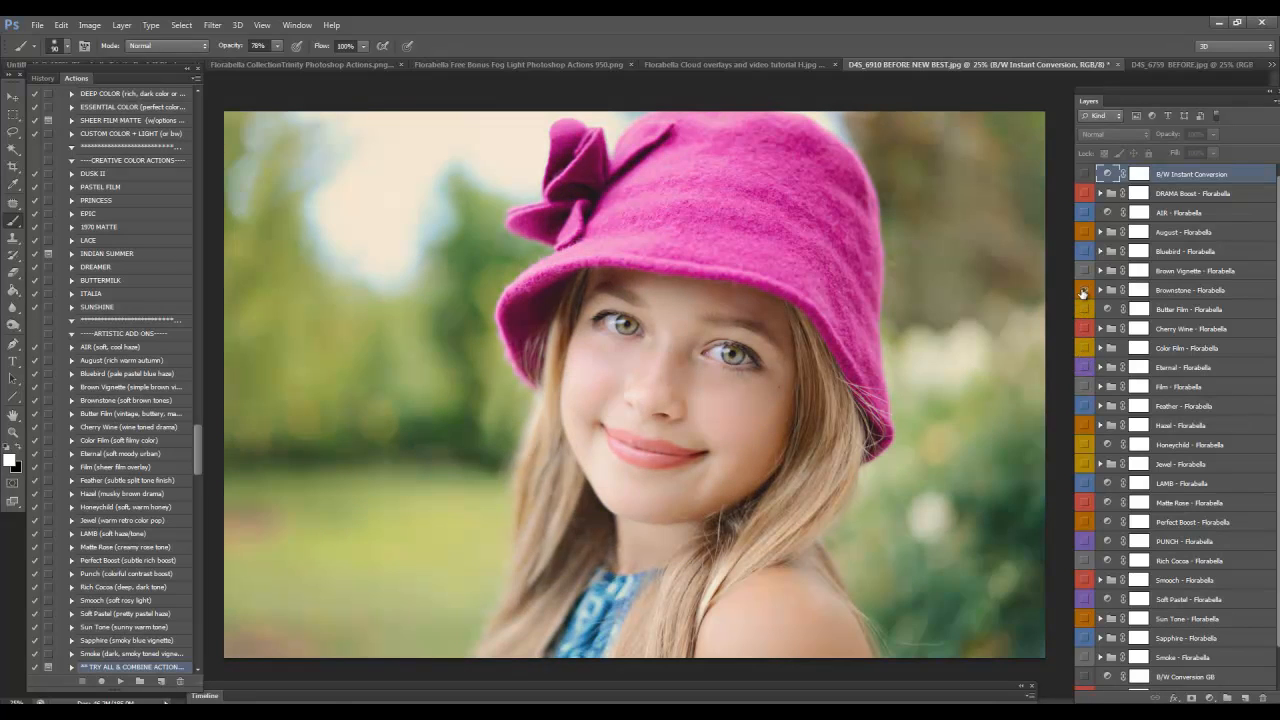
click(1083, 292)
click(1087, 444)
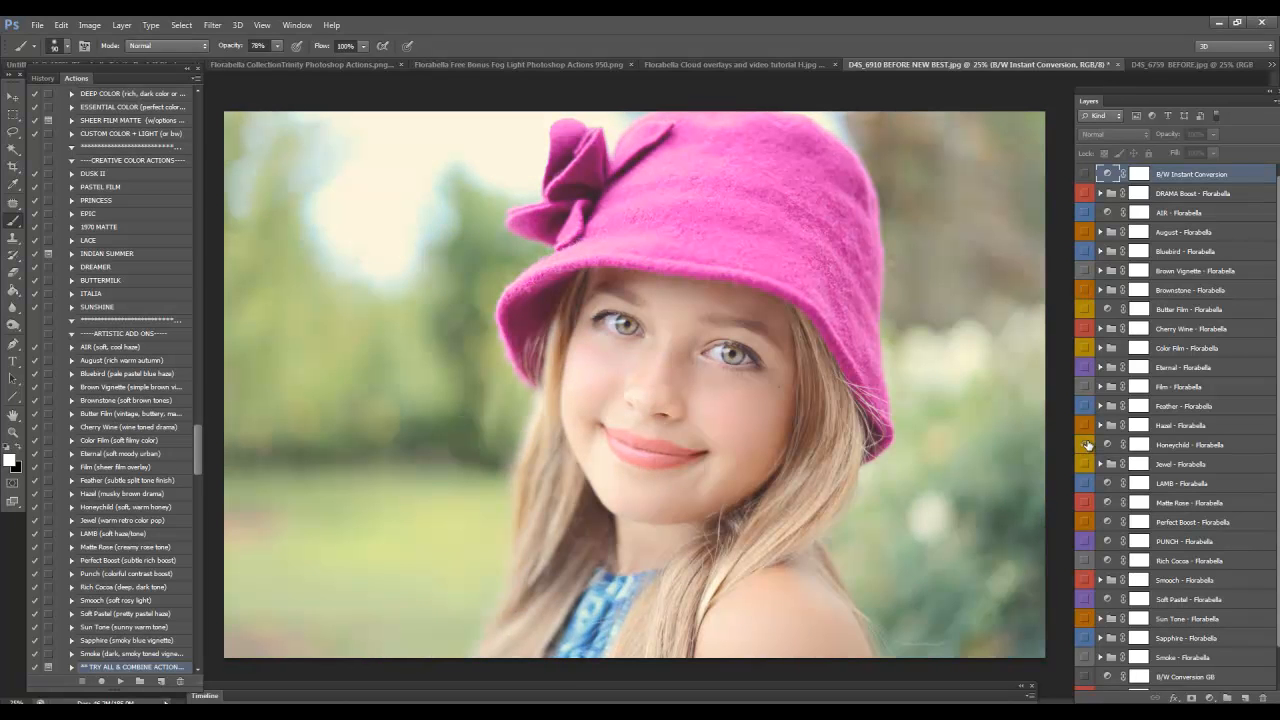
click(1086, 444)
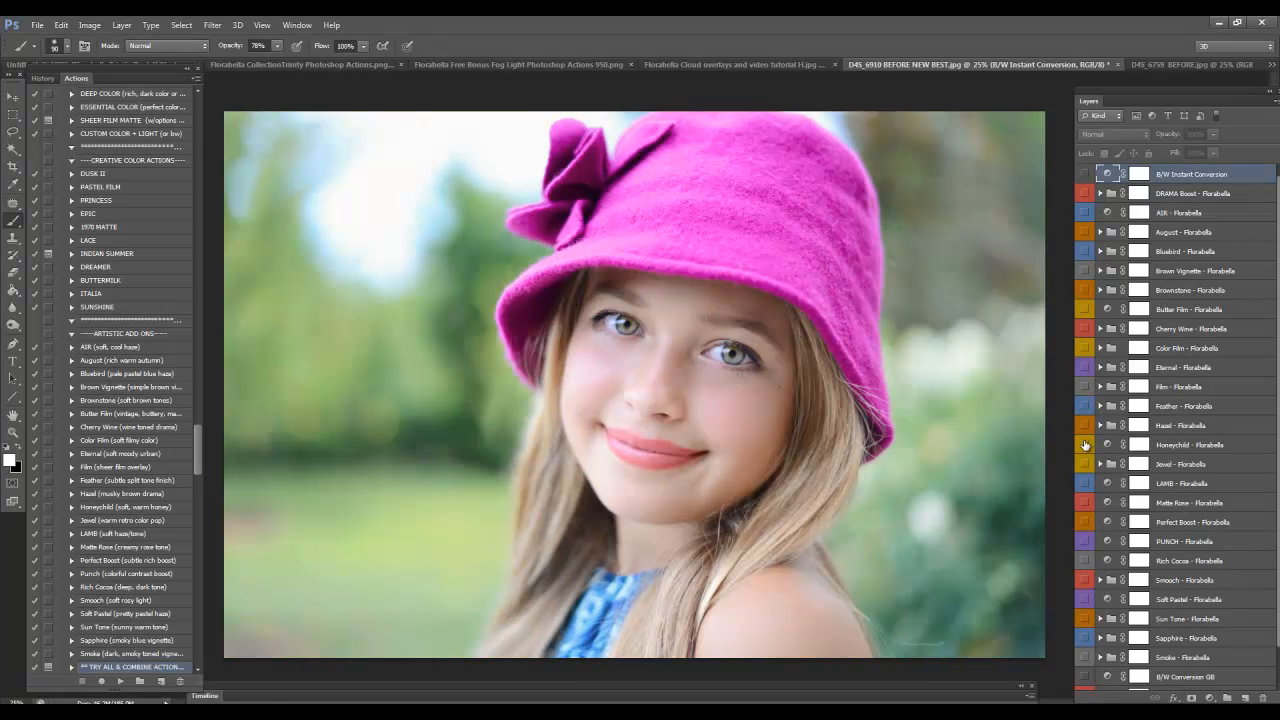
- Show the Honeychild layer and set its opacity to 54%
click(1086, 444)
click(1170, 445)
click(1157, 136)
drag(1157, 136, 1158, 134)
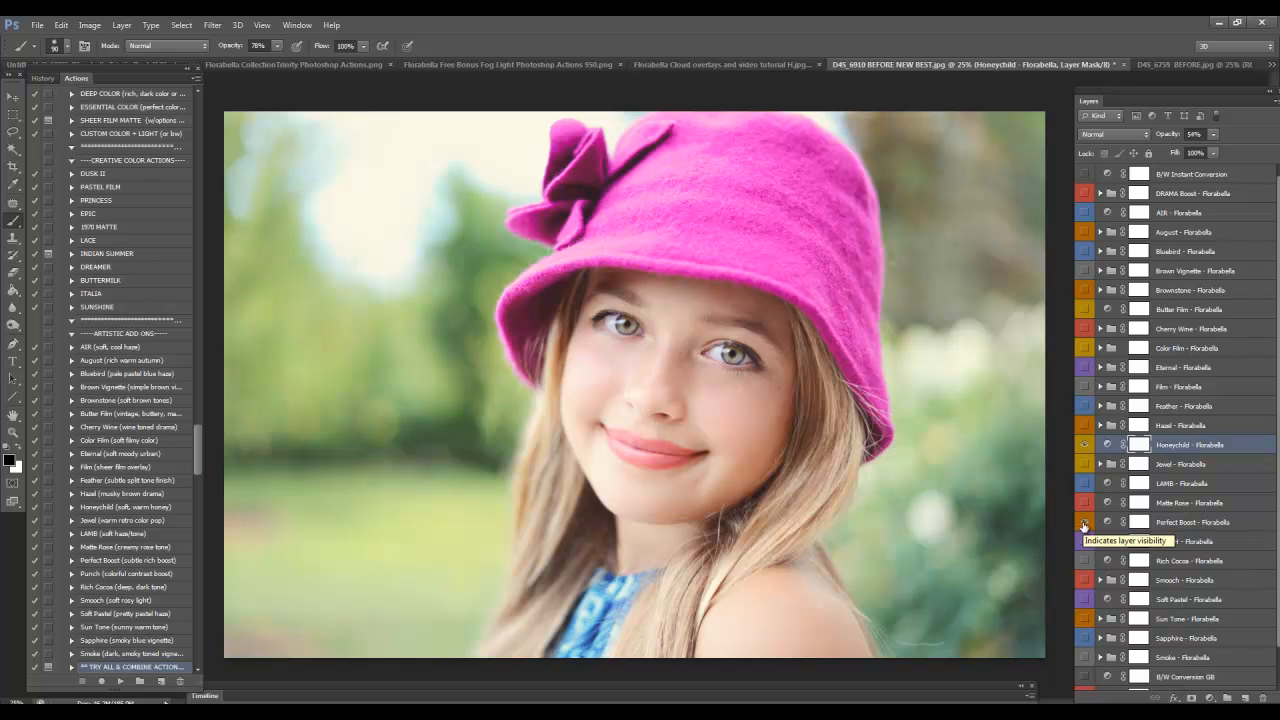
- Adjust the opacity of the visible Perfect Boost layer and fine-tune the Honeychild layer's opacity to 54%
click(1178, 524)
click(1166, 136)
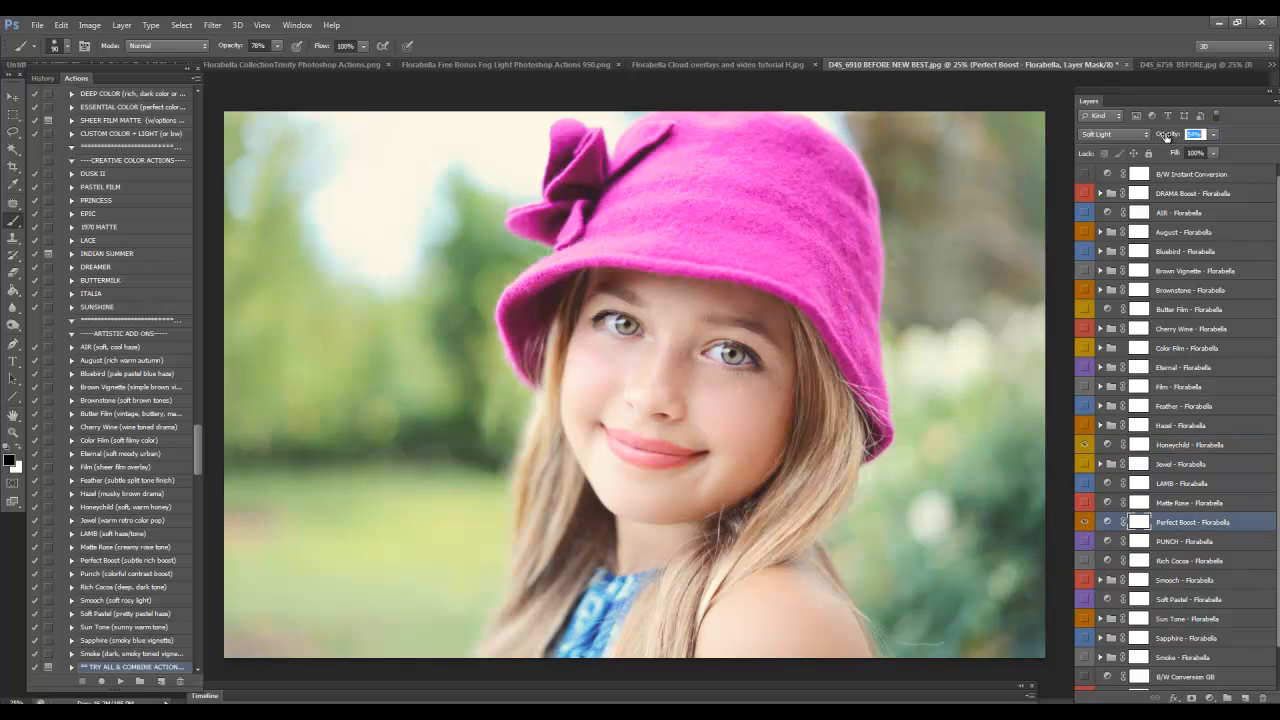
click(1188, 466)
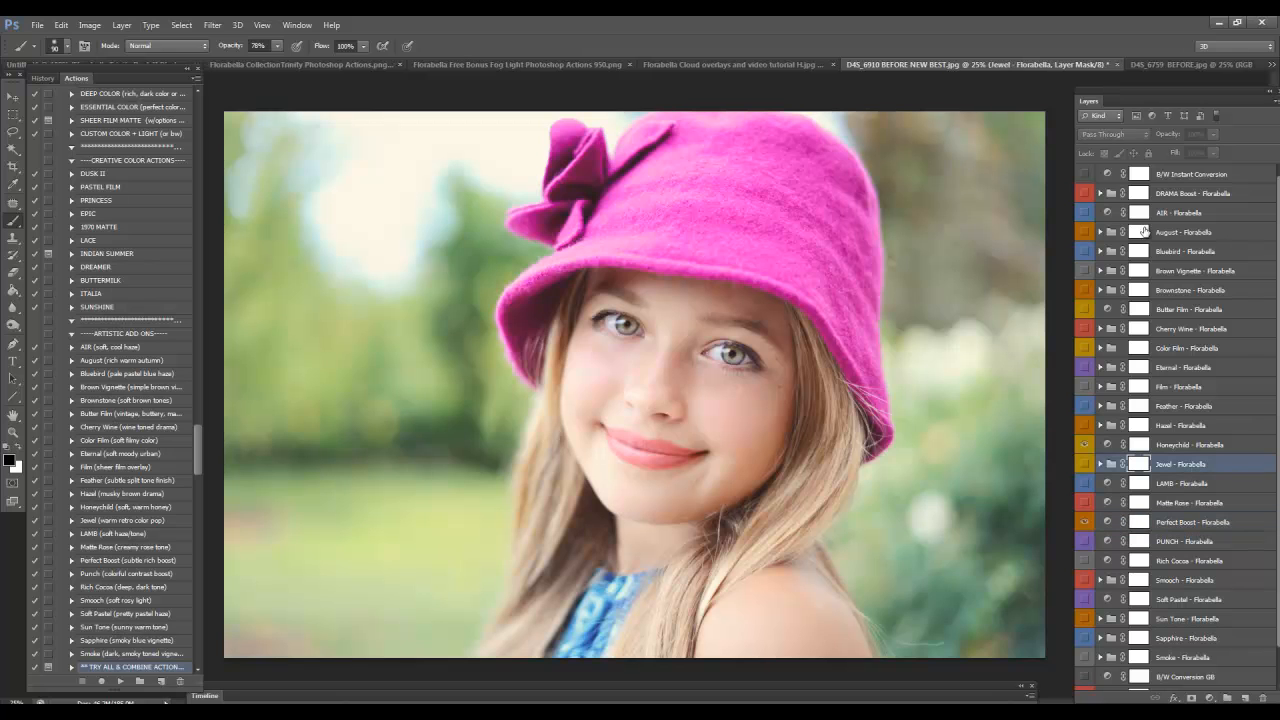
click(1201, 444)
drag(1168, 137, 1159, 136)
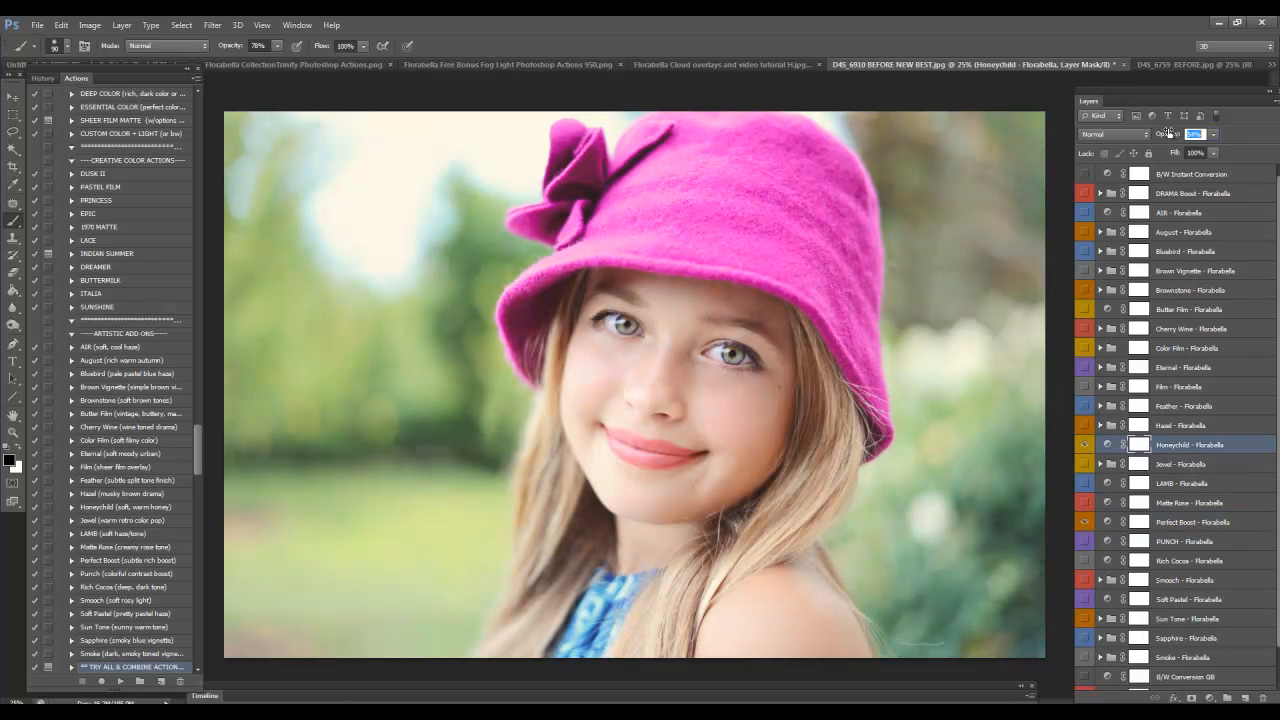
- Set the Lighten - Gentle BASE layer's opacity to 33% inside the GENTLE COLOR group, then collapse the group
scroll(1216, 511, down, 2)
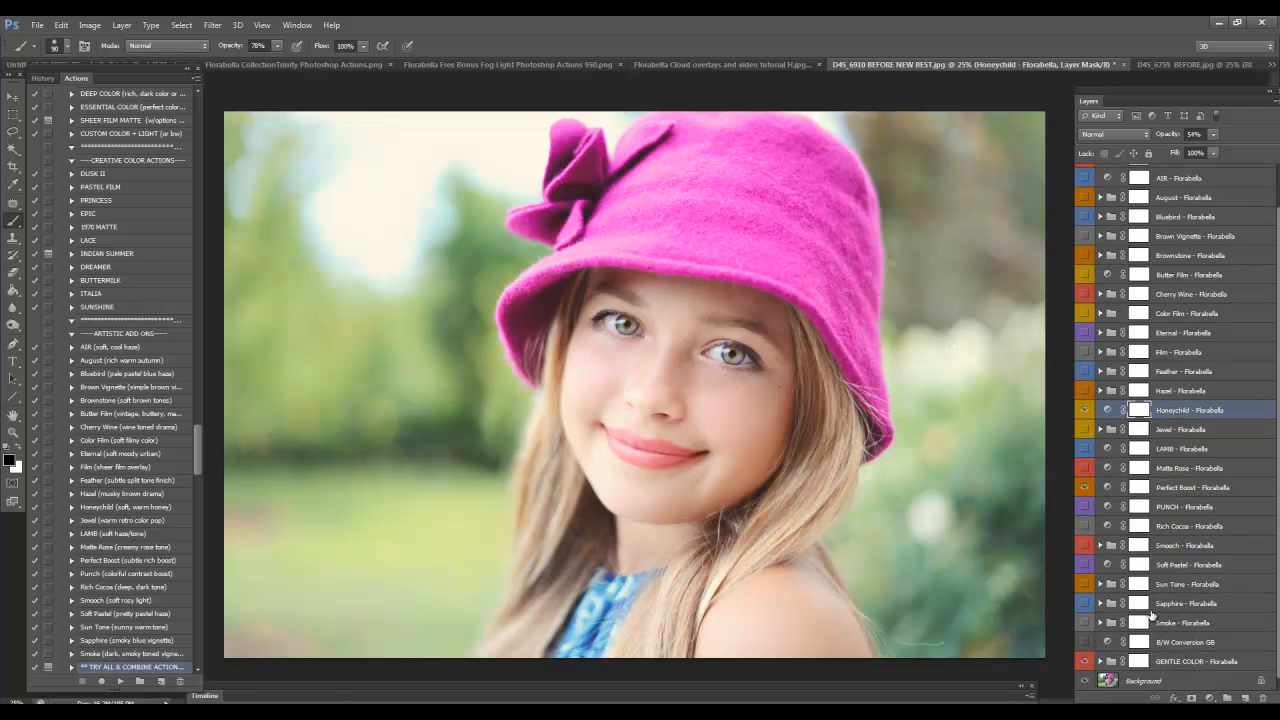
click(1101, 661)
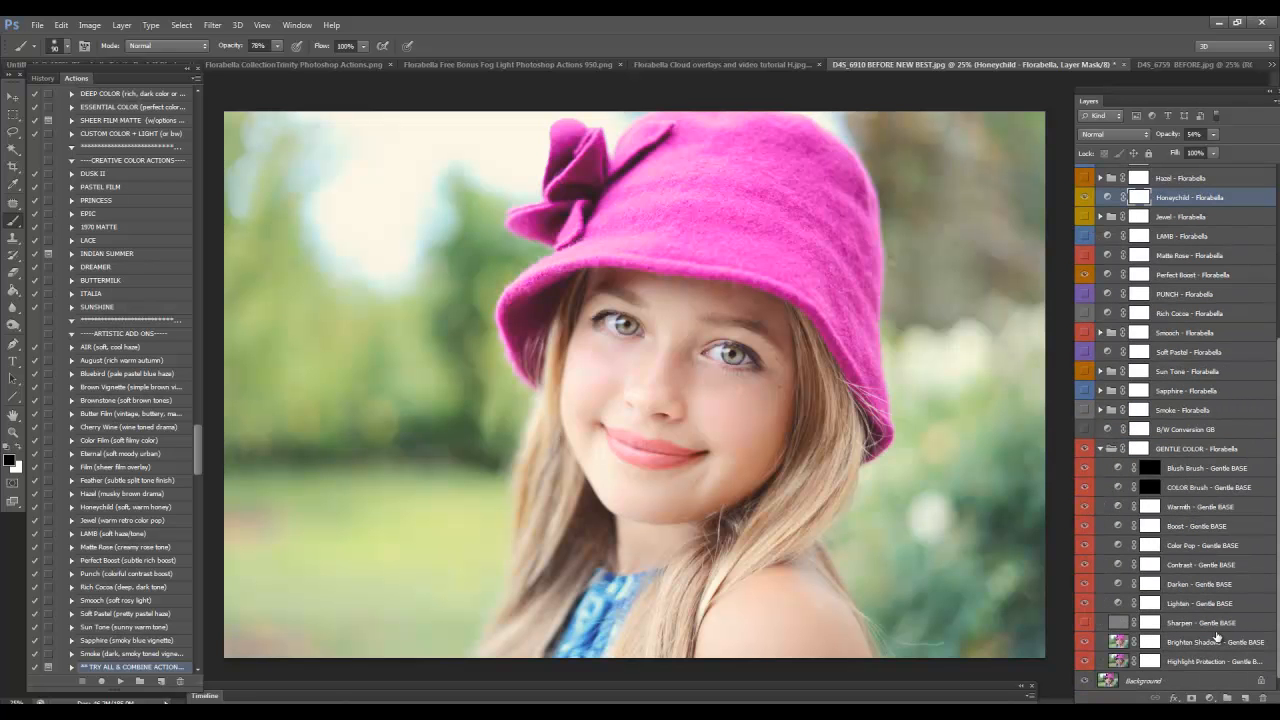
click(1210, 606)
click(1166, 134)
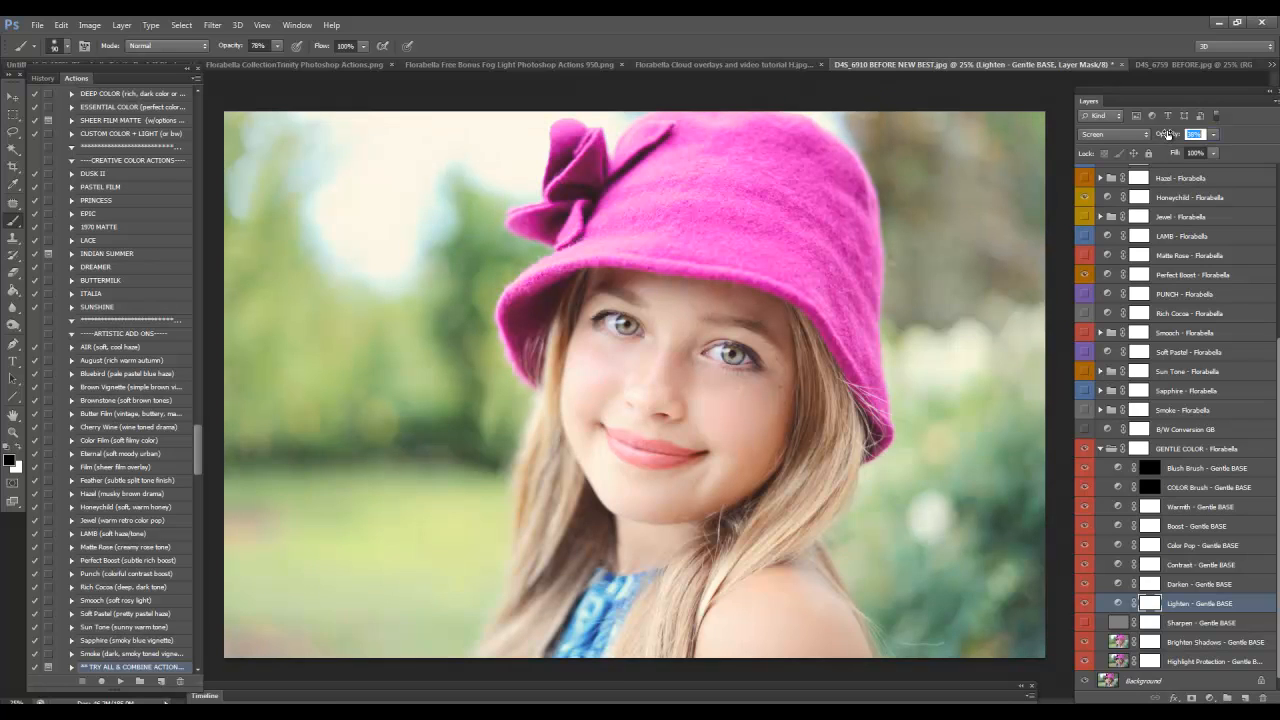
text(33)
key(Return)
click(1189, 527)
scroll(1110, 465, up, 5)
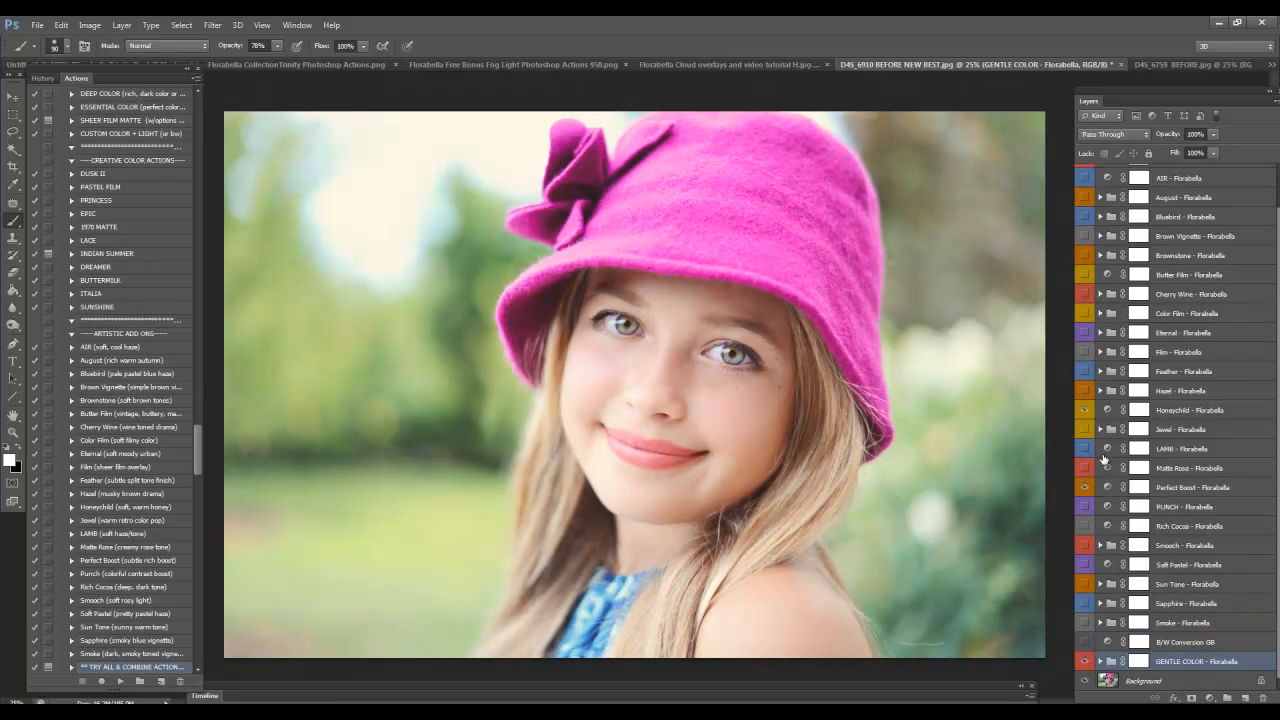
- Add a Tawny Sunlight glow above the B/W Instant Conversion layer by running its Moveable Sunlight action
click(1180, 176)
scroll(185, 495, down, 6)
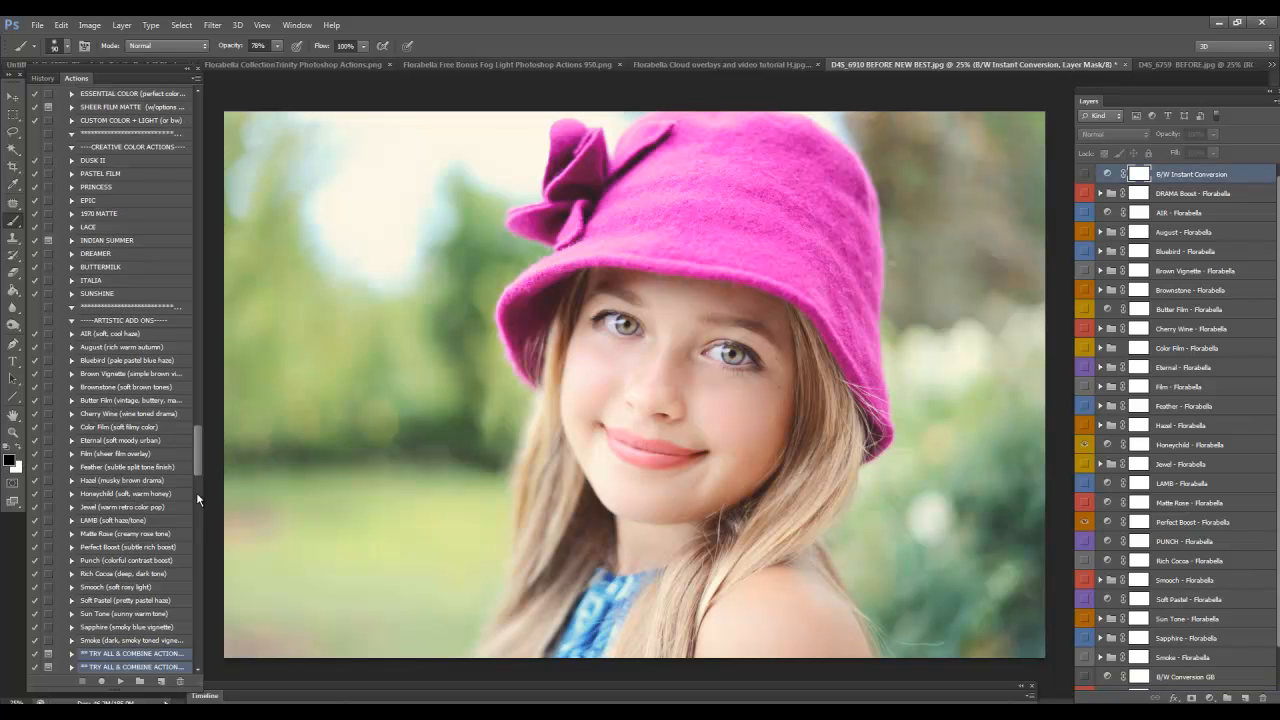
scroll(182, 497, down, 3)
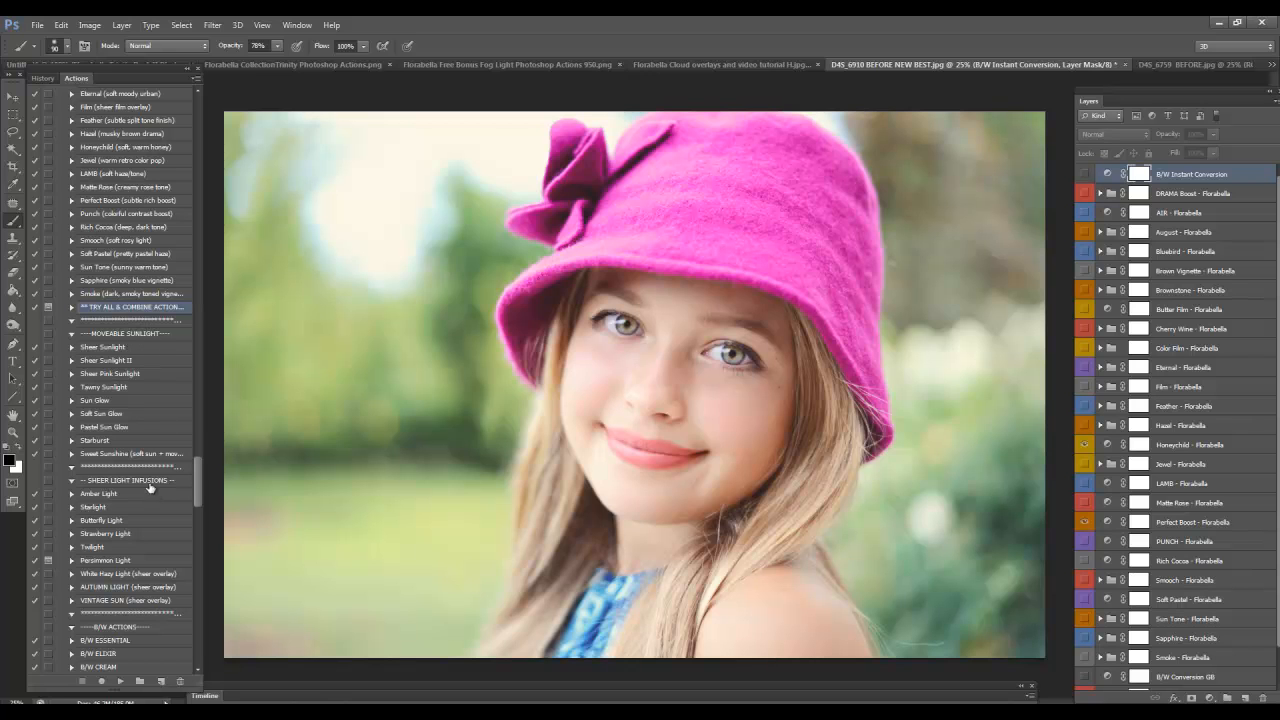
click(120, 360)
click(133, 387)
click(119, 682)
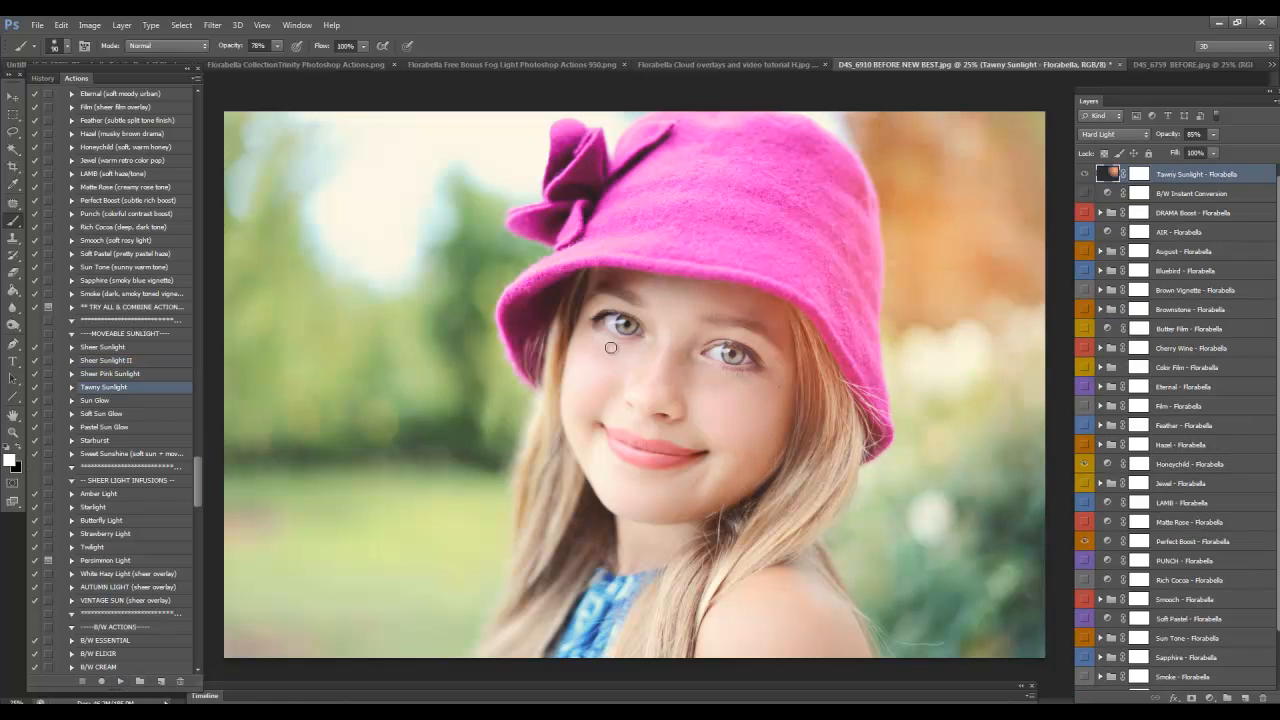
- Move the Tawny Sunlight glow to the photo's upper-left background and adjust its opacity, hiding the layer when finished
click(12, 97)
drag(940, 210, 408, 170)
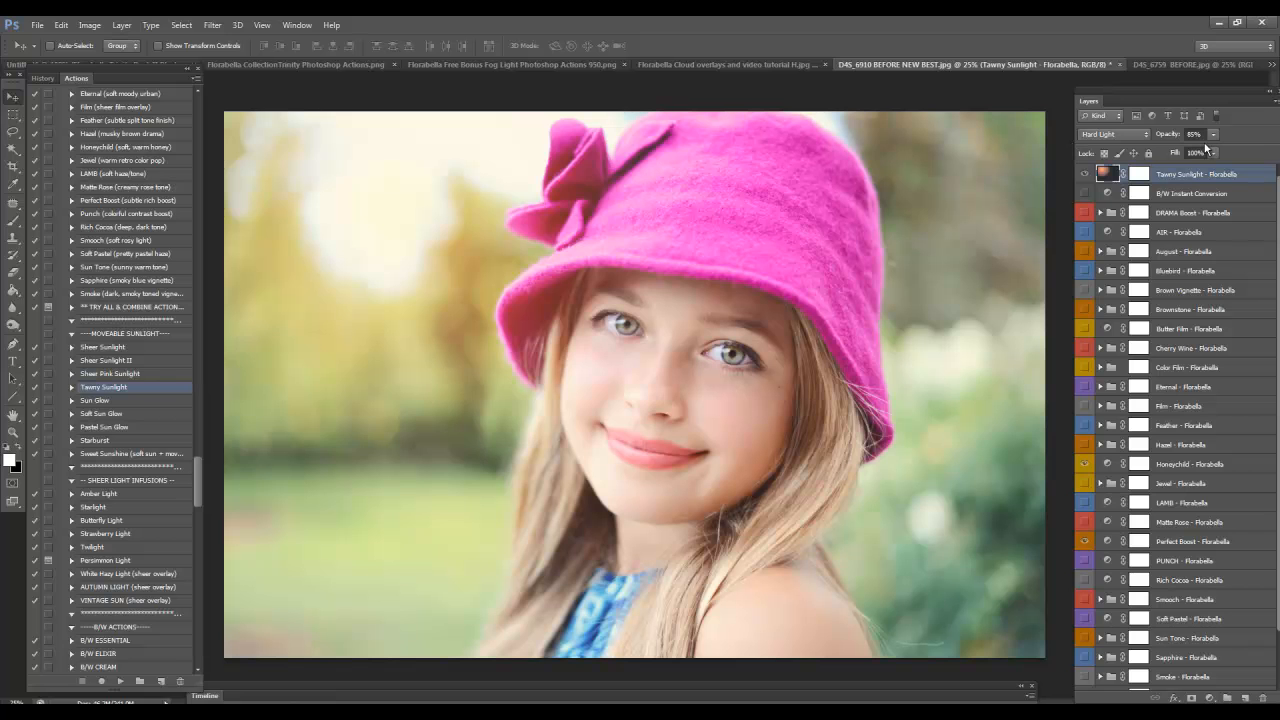
mouse_move(1160, 137)
mouse_down()
mouse_move(1115, 131)
mouse_move(1157, 133)
mouse_up()
mouse_move(397, 220)
mouse_down()
mouse_move(690, 430)
mouse_move(389, 189)
mouse_move(366, 212)
mouse_move(394, 231)
mouse_move(391, 201)
mouse_up()
click(1162, 136)
click(1084, 174)
- Run the Sheer Sunlight action and move its glow up to the photo's top-left edge, then hide the layer
click(100, 347)
click(121, 681)
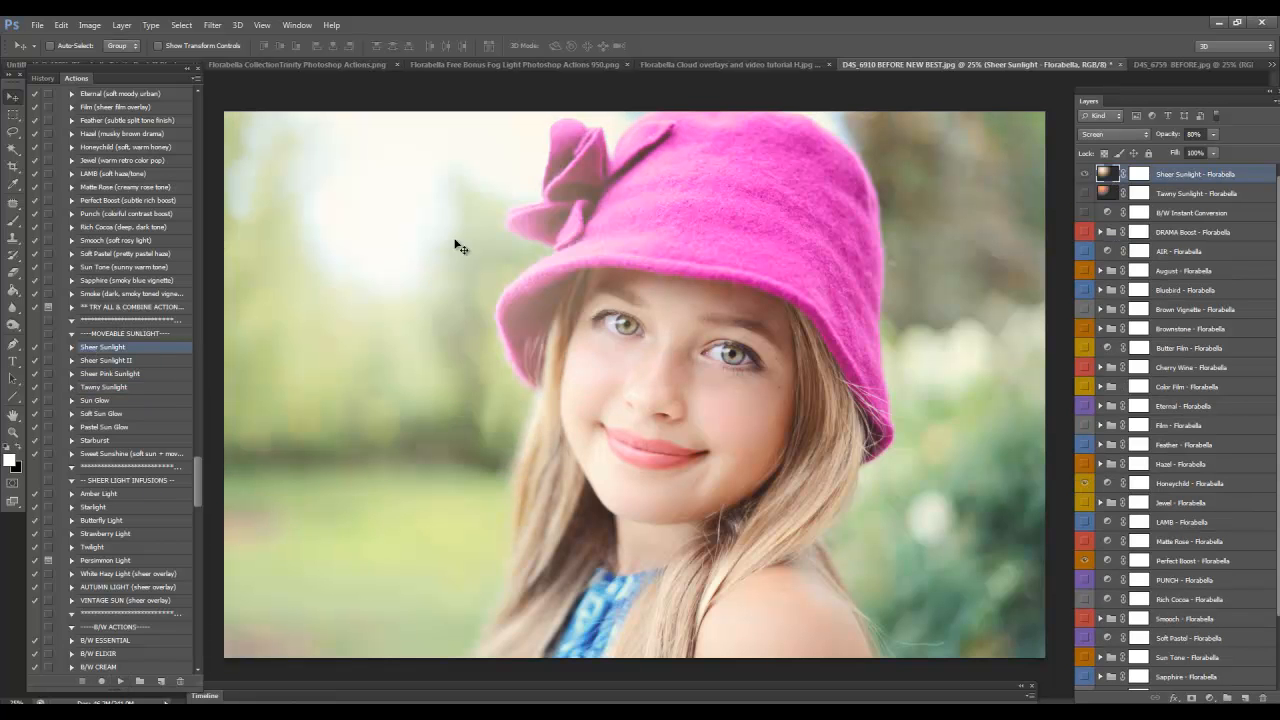
drag(400, 214, 432, 112)
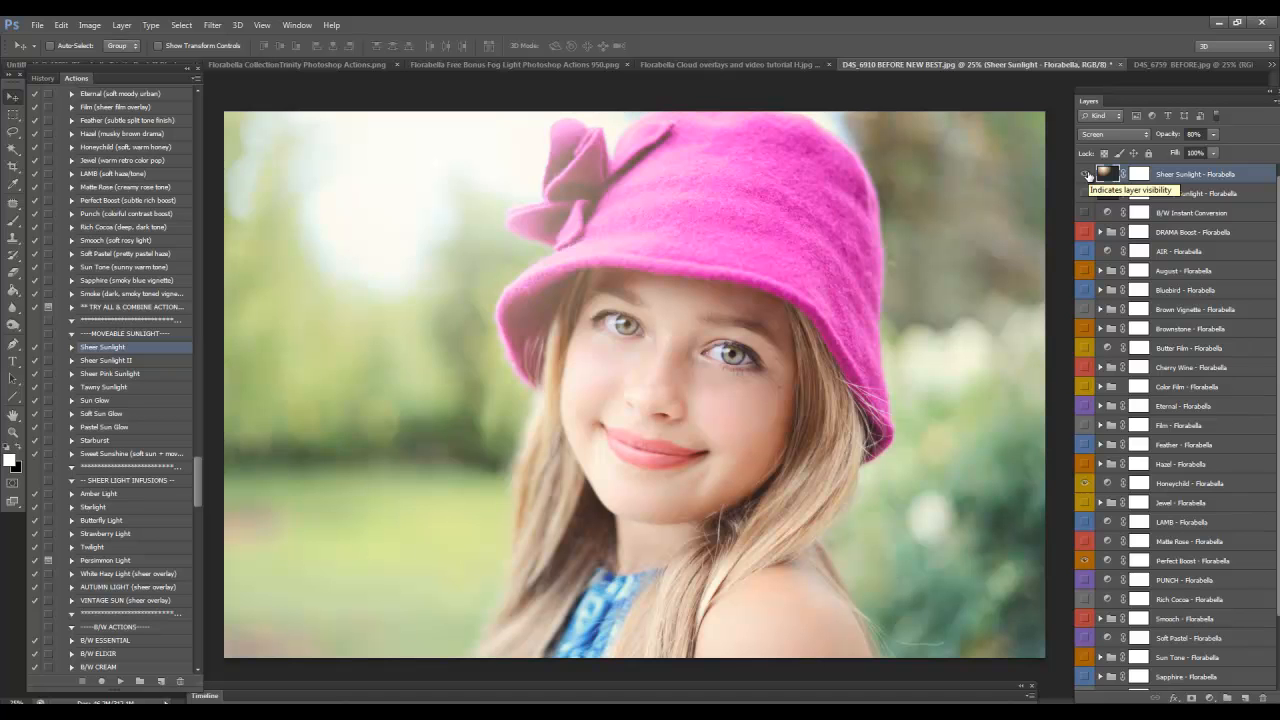
click(1086, 175)
- Run the Amber Light action from the Sheer Light Infusions and compare the portrait with and without it
scroll(137, 489, down, 1)
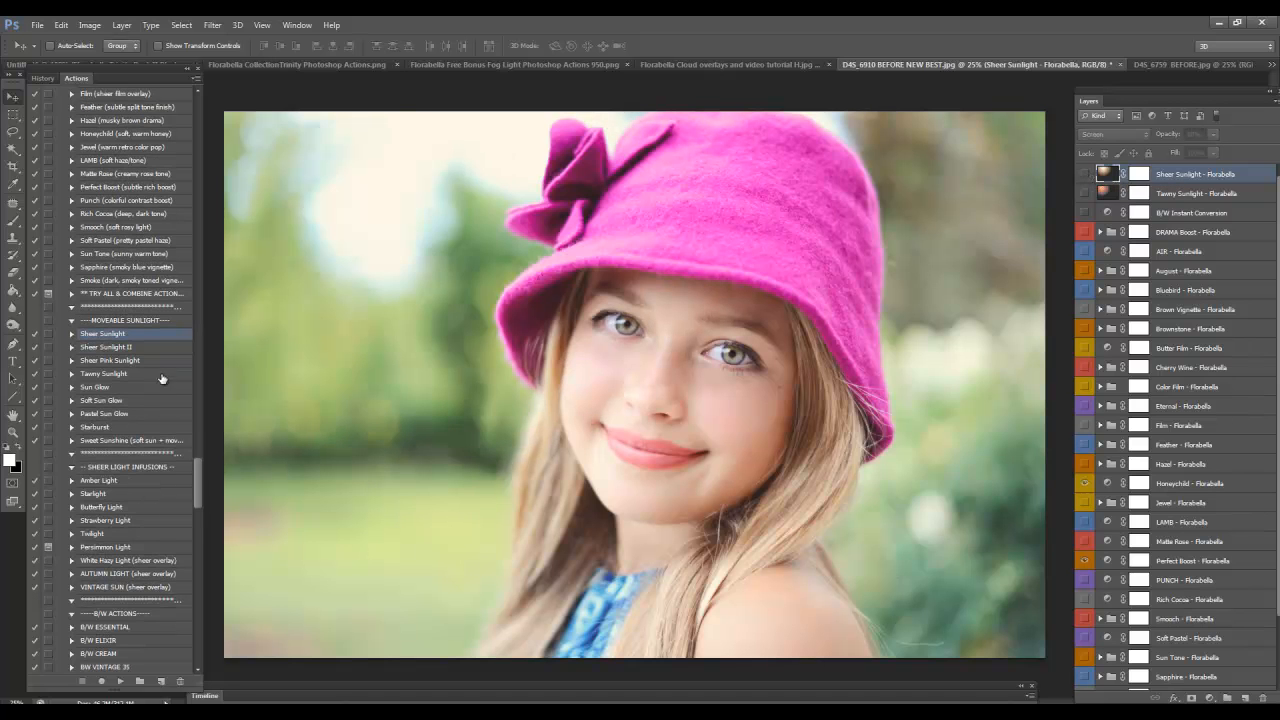
scroll(150, 362, down, 4)
scroll(160, 388, down, 4)
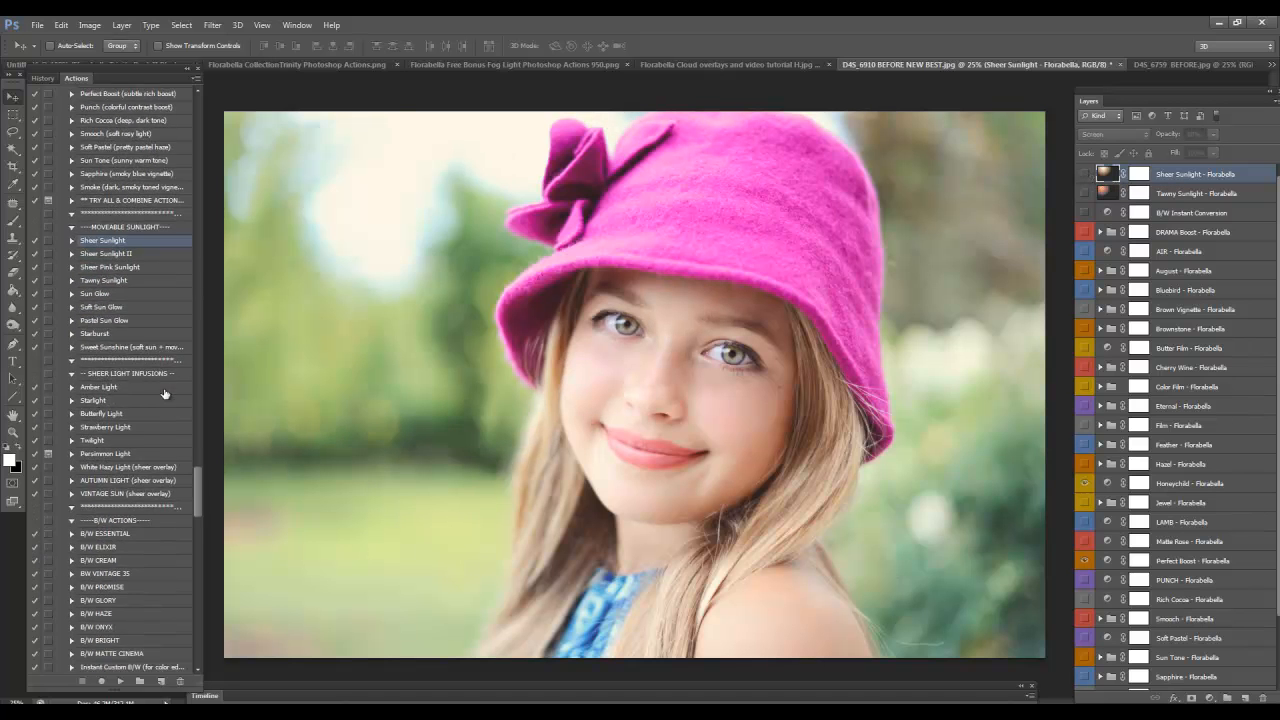
click(146, 376)
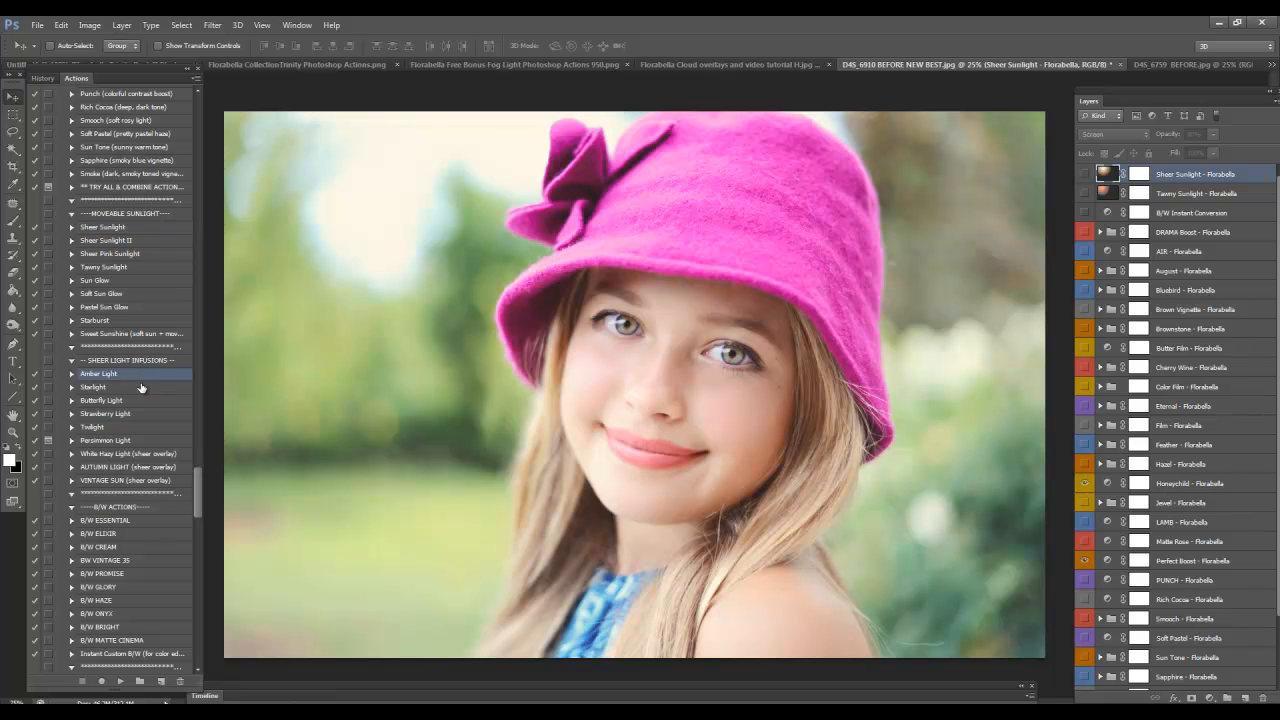
click(120, 681)
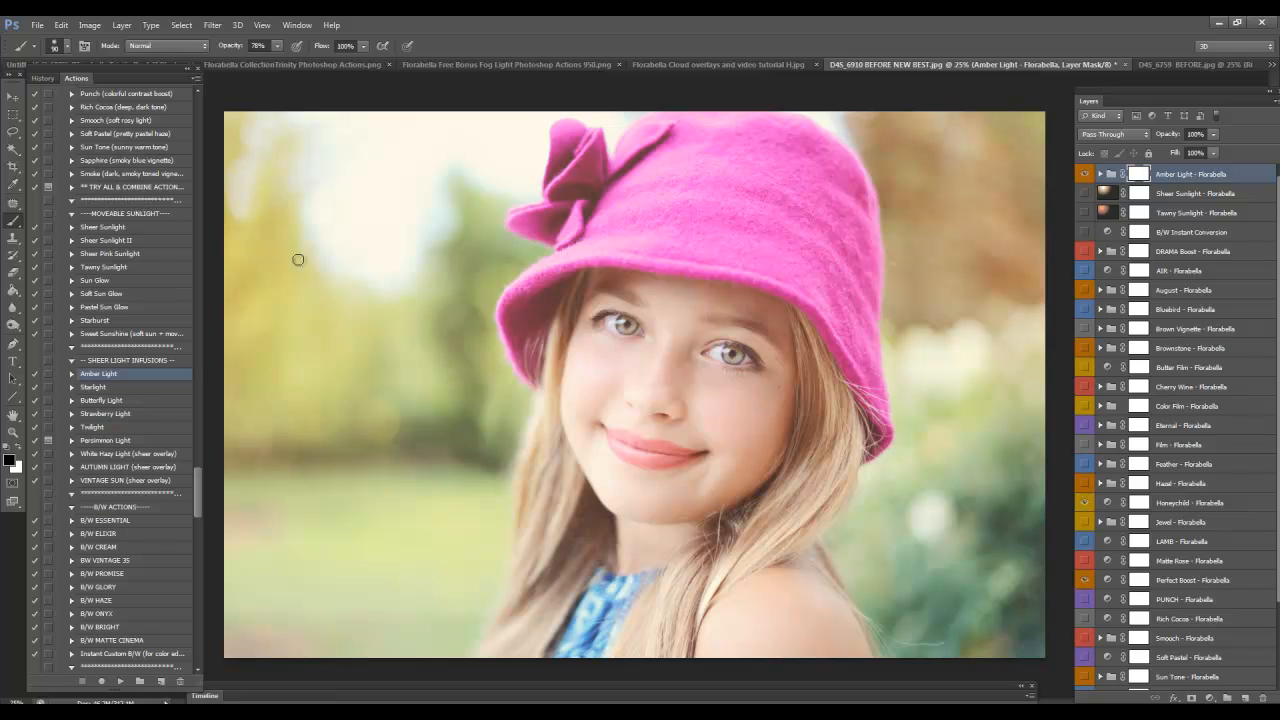
click(1086, 176)
click(1086, 176)
- Soften Amber Light over the face by painting its mask with a 1500 px brush at 23% opacity, then hide the group
drag(234, 47, 197, 48)
key(bracketright)
key(bracketright)
key(bracketright)
key(bracketright)
key(bracketright)
key(bracketright)
key(bracketright)
key(bracketright)
key(bracketright)
key(bracketright)
key(bracketright)
key(bracketright)
key(bracketright)
key(bracketright)
key(bracketright)
key(bracketright)
key(bracketright)
key(bracketright)
key(bracketright)
mouse_move(672, 368)
mouse_down()
mouse_move(628, 341)
mouse_move(625, 415)
mouse_move(677, 342)
mouse_move(668, 460)
mouse_move(680, 382)
mouse_move(668, 340)
mouse_up()
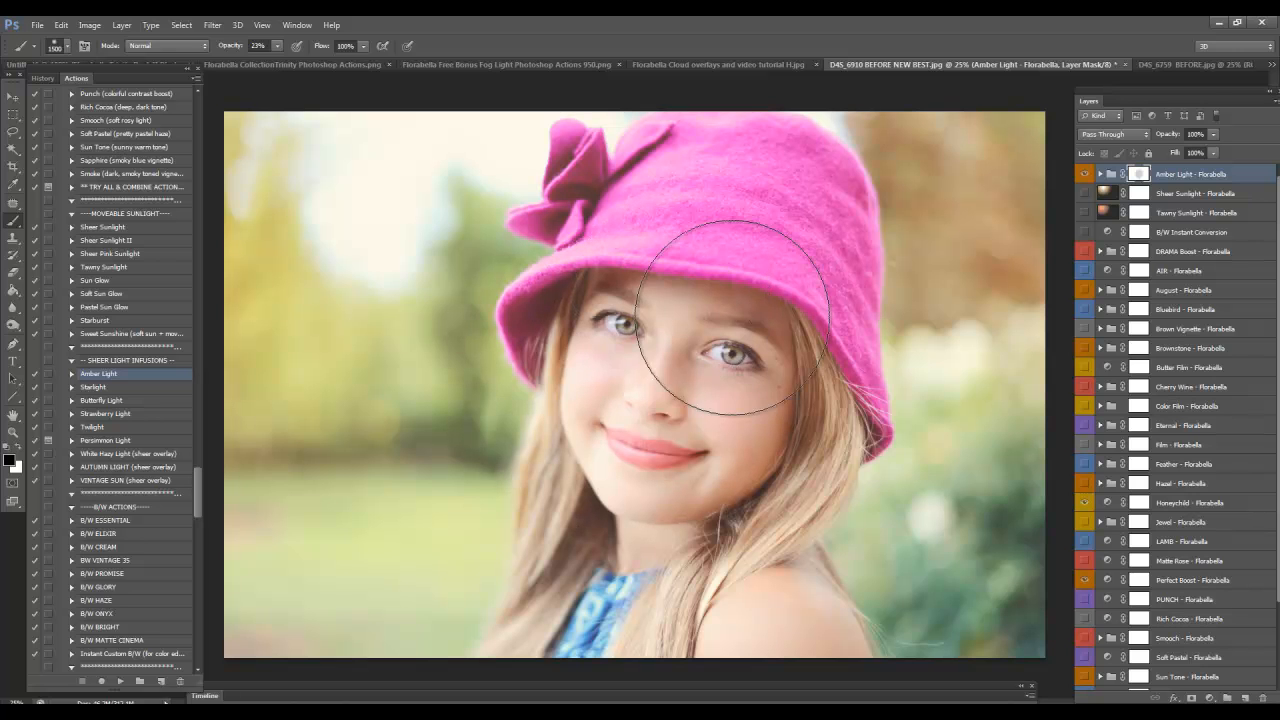
click(1086, 173)
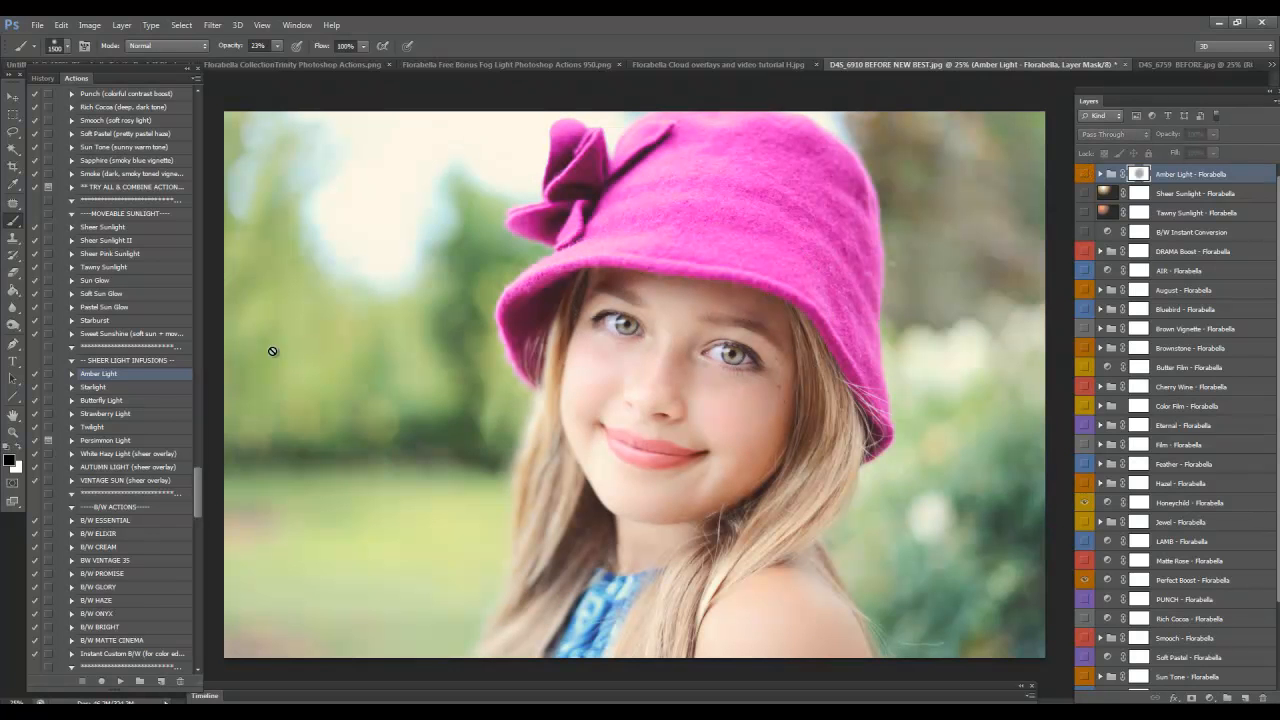
- Run the Butterfly Light action and set its group opacity to 93%, comparing the portrait with and without it
click(116, 402)
click(120, 681)
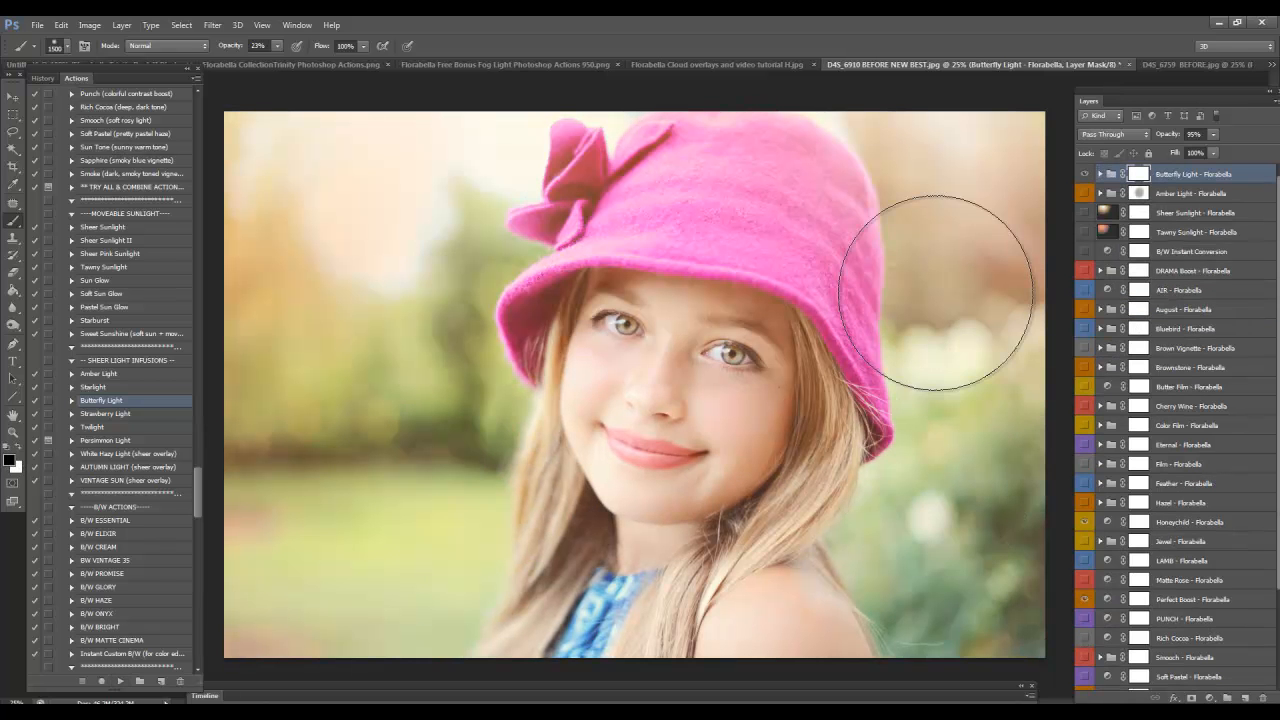
drag(1164, 137, 1157, 138)
click(1085, 175)
click(1085, 175)
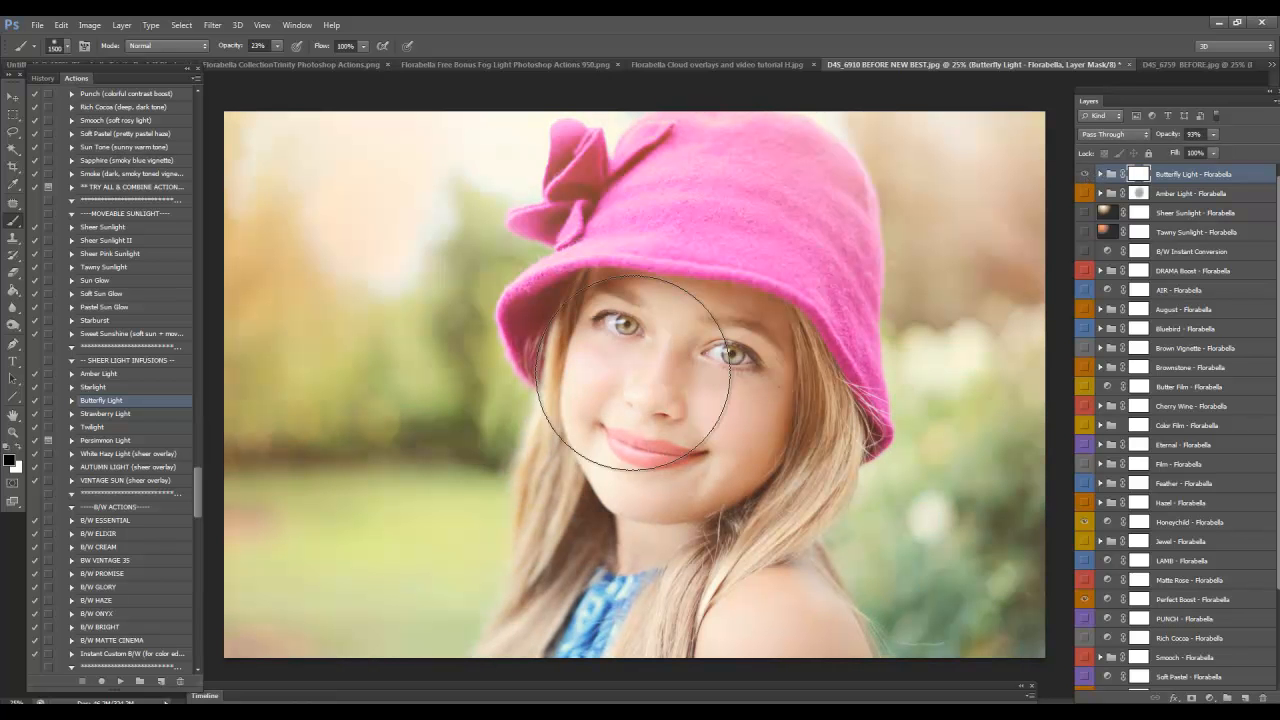
- Raise the brush opacity and paint the Butterfly Light mask over the girl's face and neck, then hide the group
drag(225, 47, 262, 47)
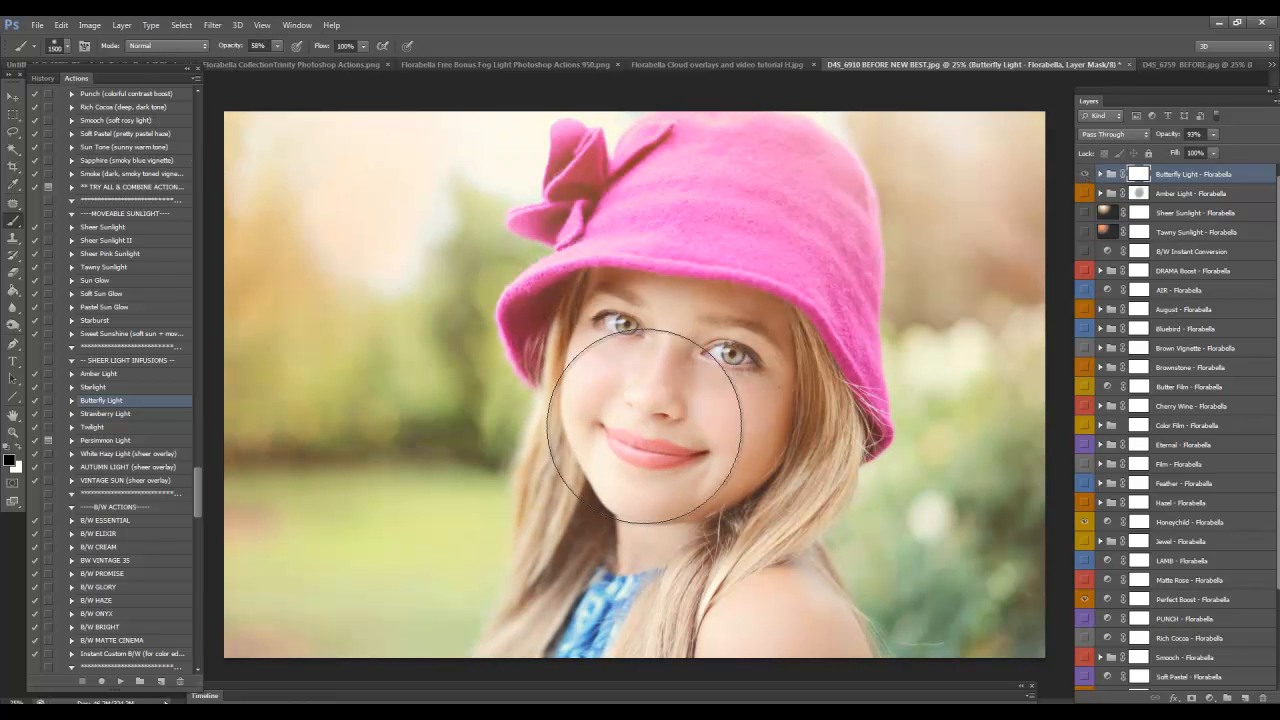
mouse_move(650, 617)
mouse_down()
mouse_move(677, 431)
mouse_move(711, 337)
mouse_move(619, 525)
mouse_move(630, 515)
mouse_up()
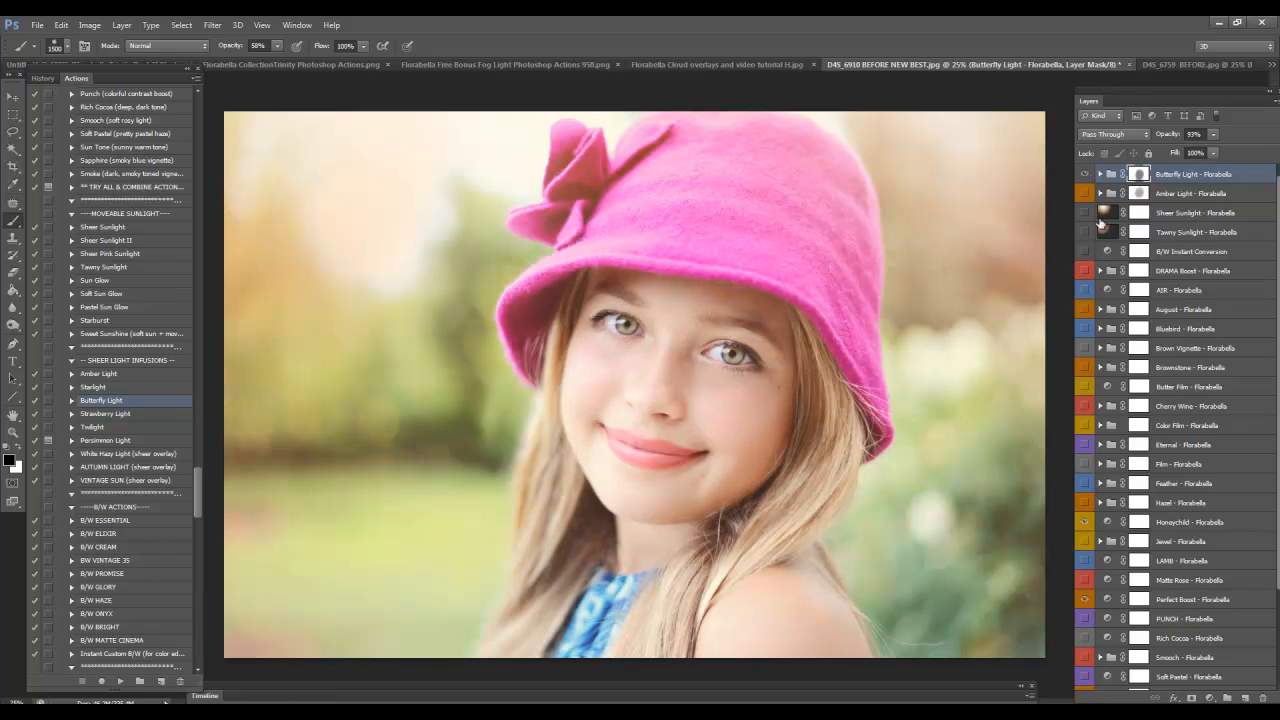
click(1088, 175)
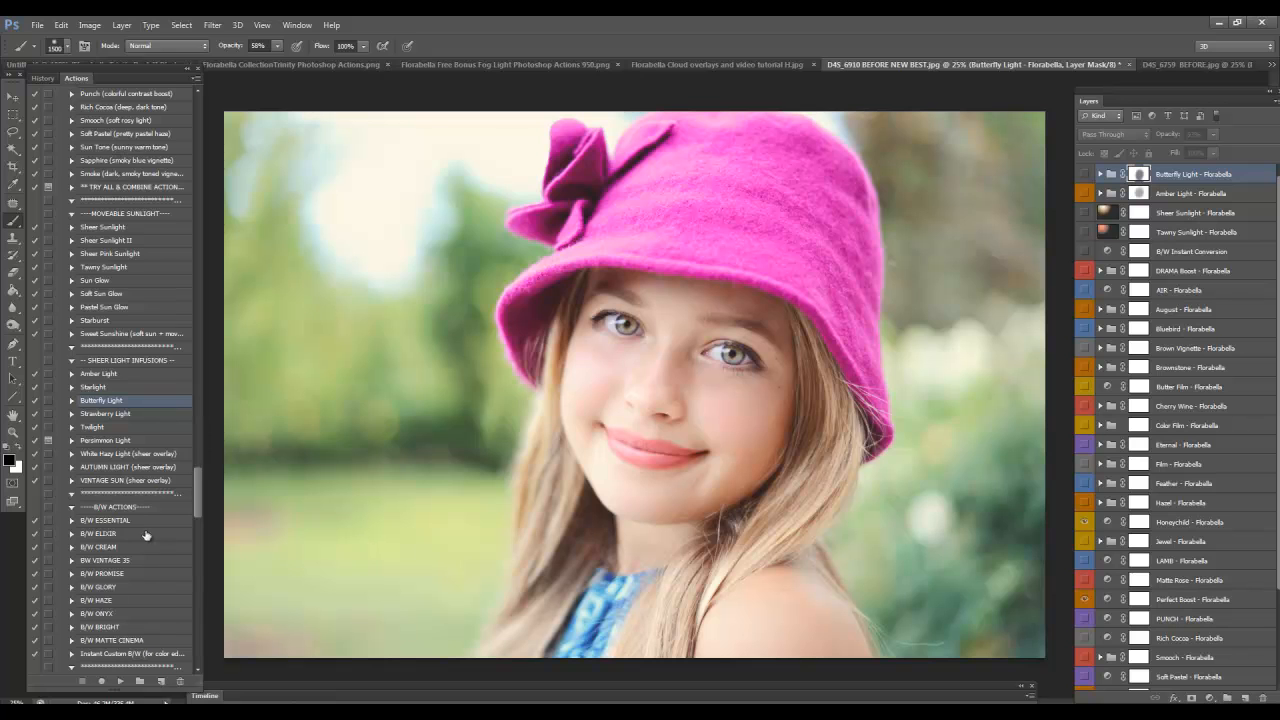
- Run the Instant Custom B/W action on the color edit and compare the portrait with and without the conversion
scroll(146, 536, down, 3)
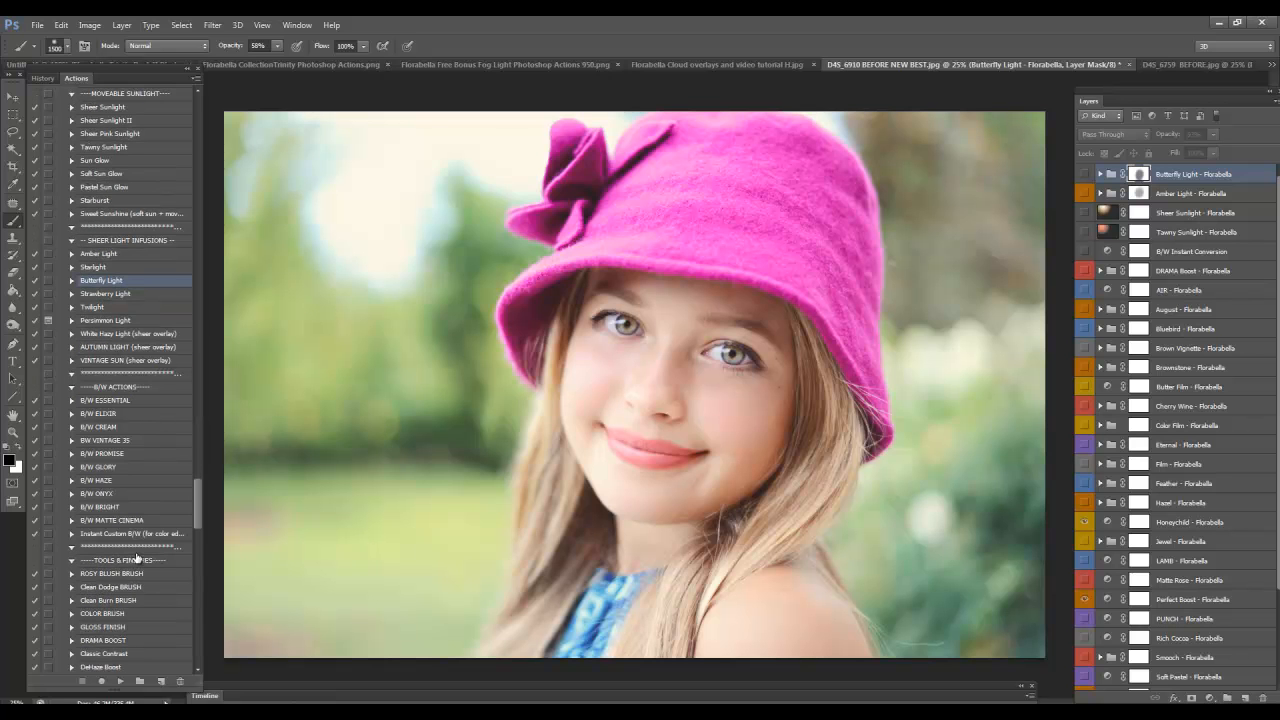
scroll(145, 545, down, 1)
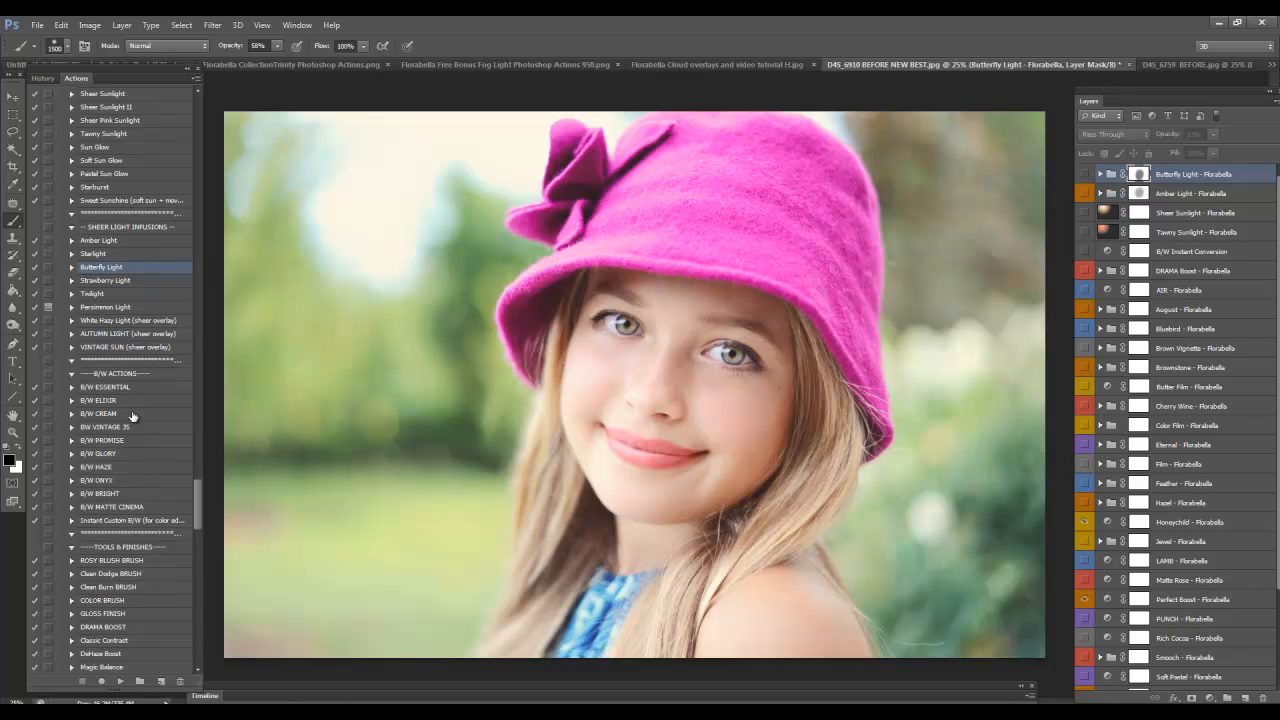
click(137, 520)
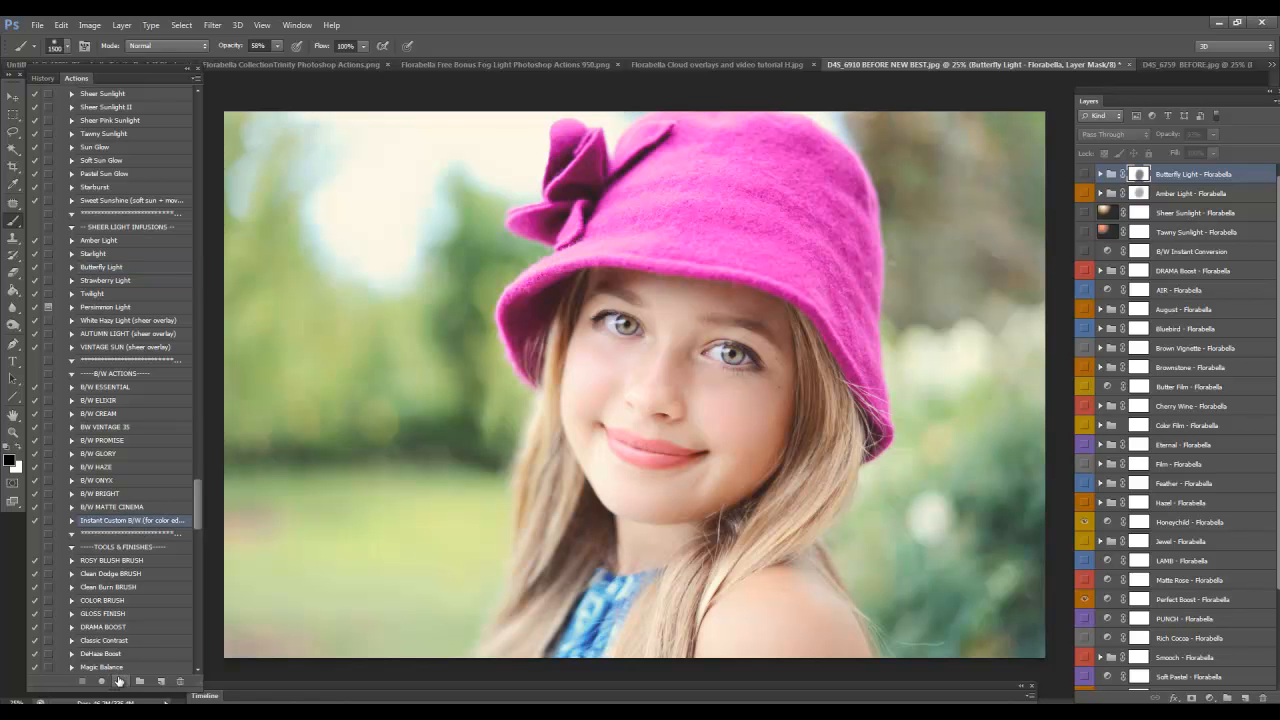
click(120, 682)
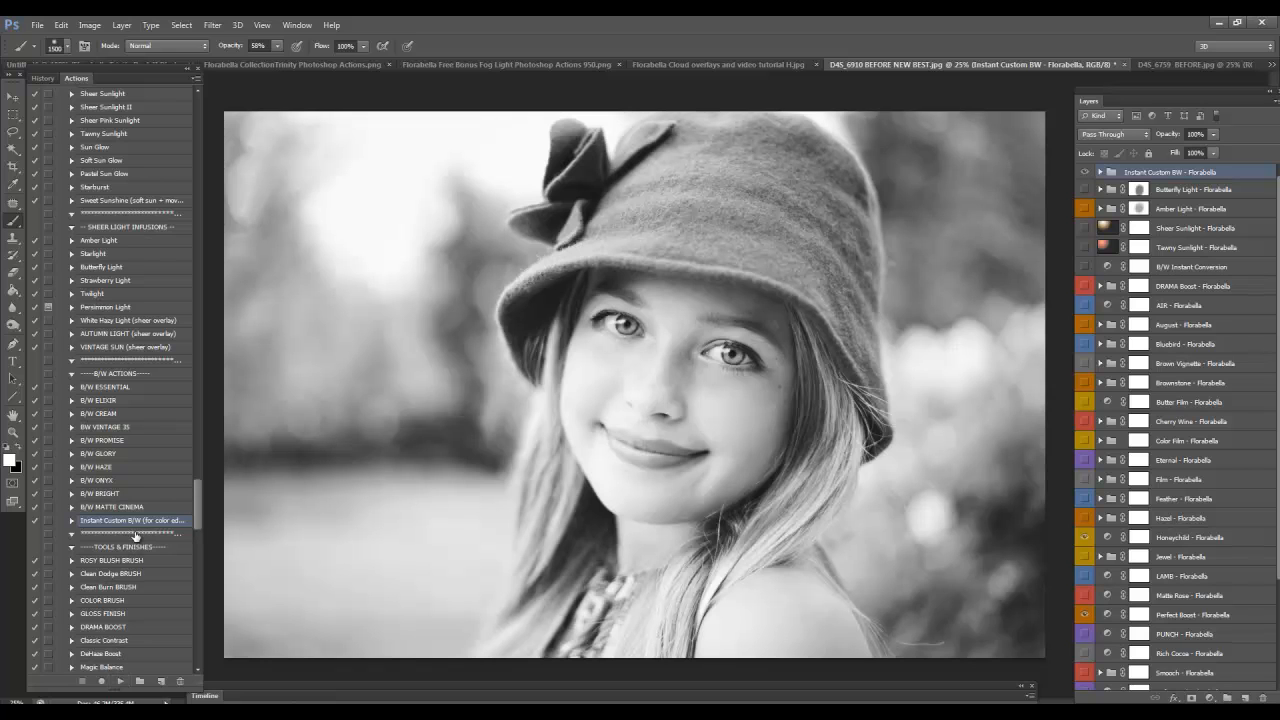
scroll(135, 537, up, 1)
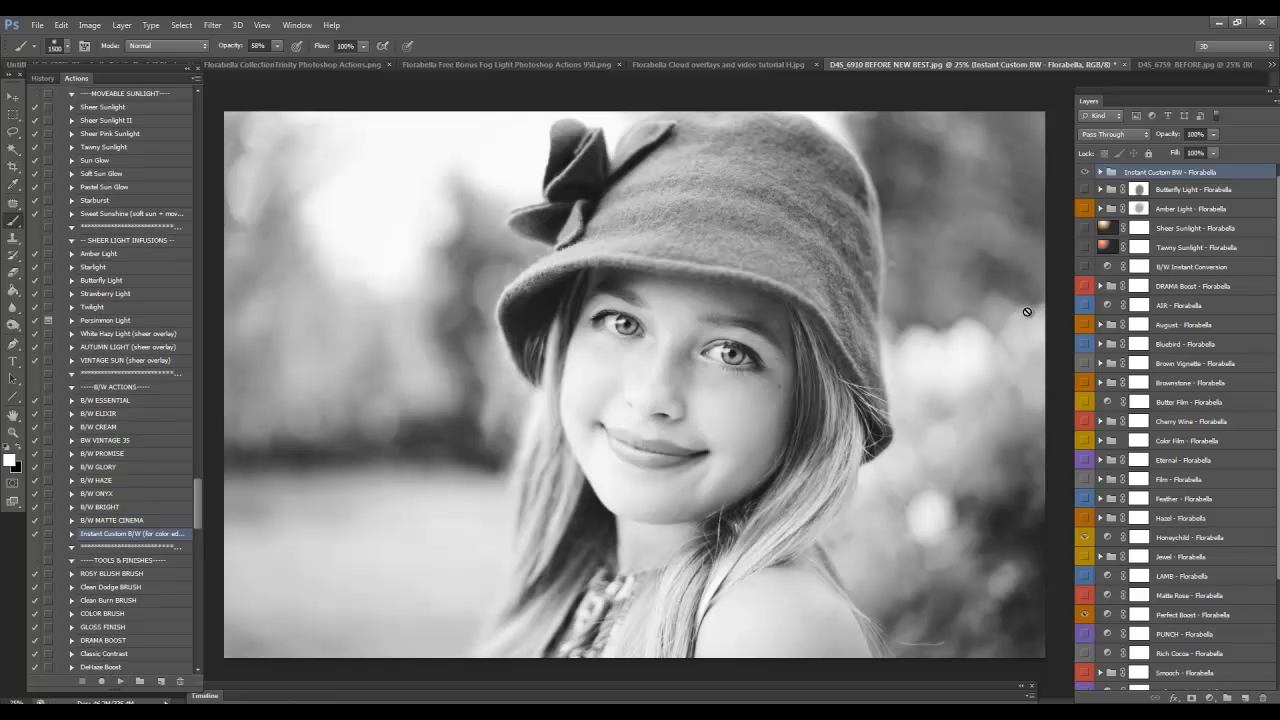
click(1085, 172)
click(1085, 172)
- Expand the Instant Custom BW group and set the Deeper B/W layer's opacity to 39%
click(1101, 172)
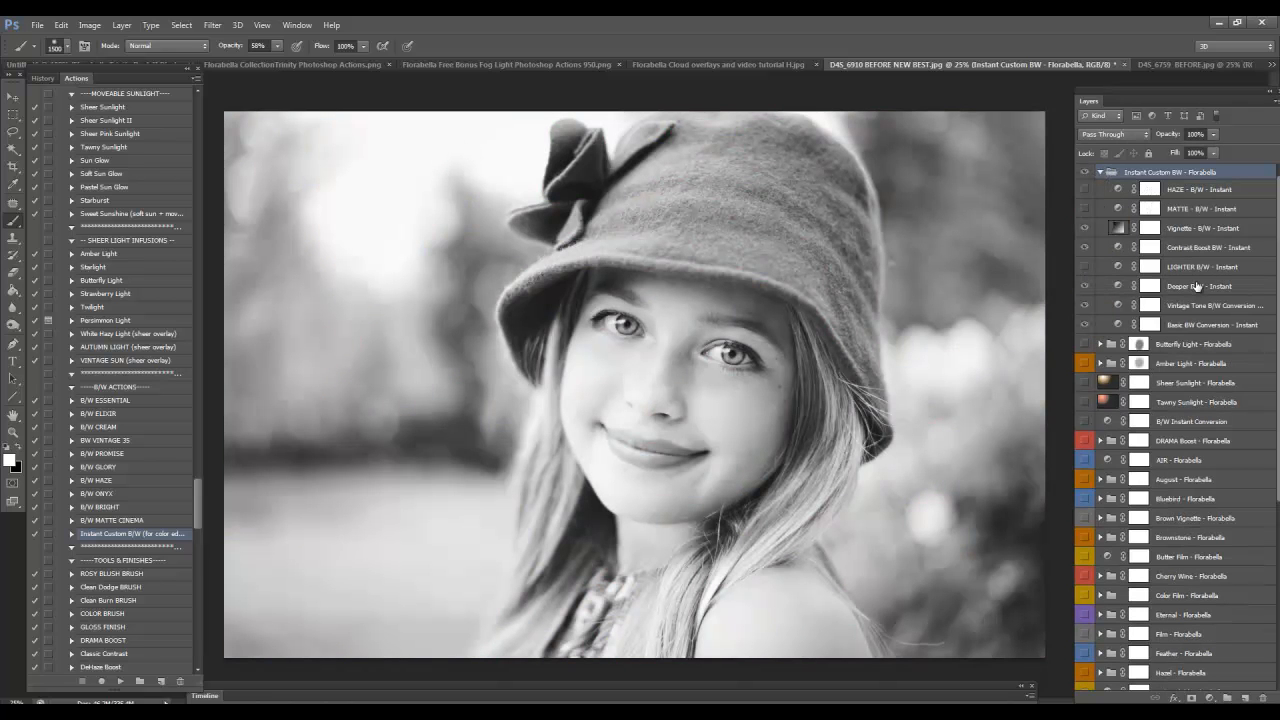
click(1197, 286)
drag(1163, 137, 1187, 134)
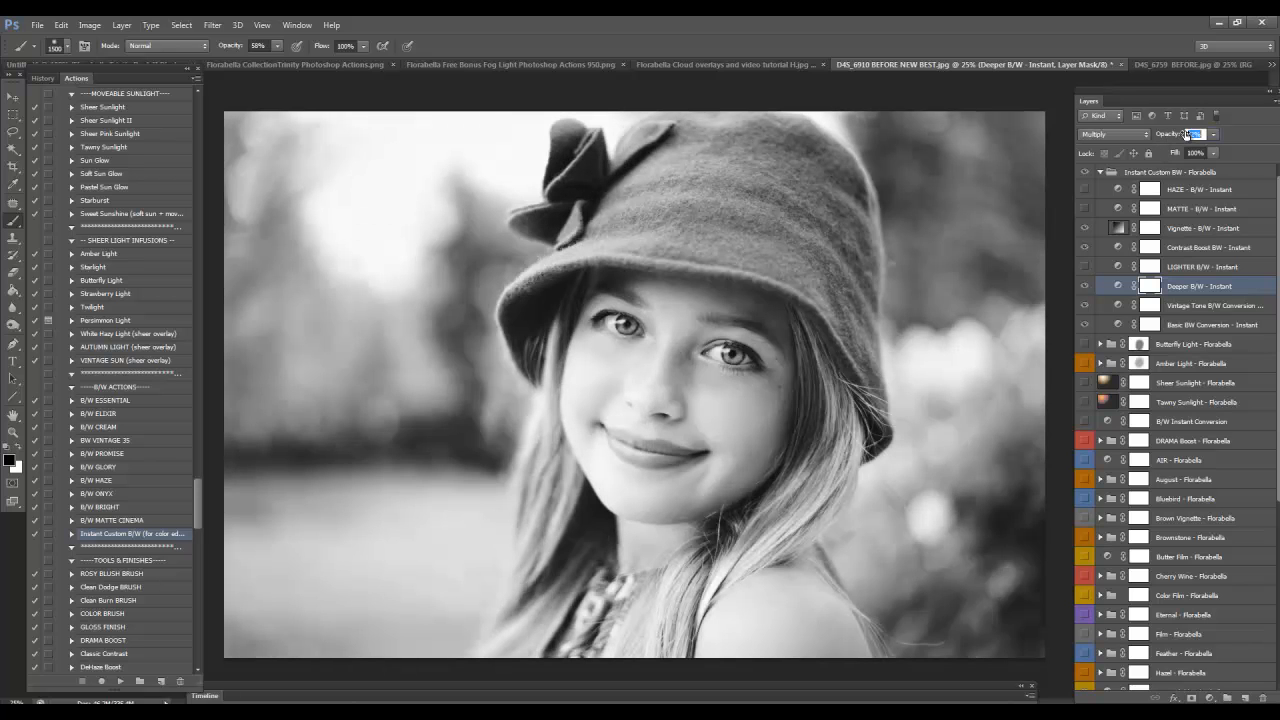
- Preview the MATTE and HAZE black-and-white layers one at a time, hiding each again
click(1085, 209)
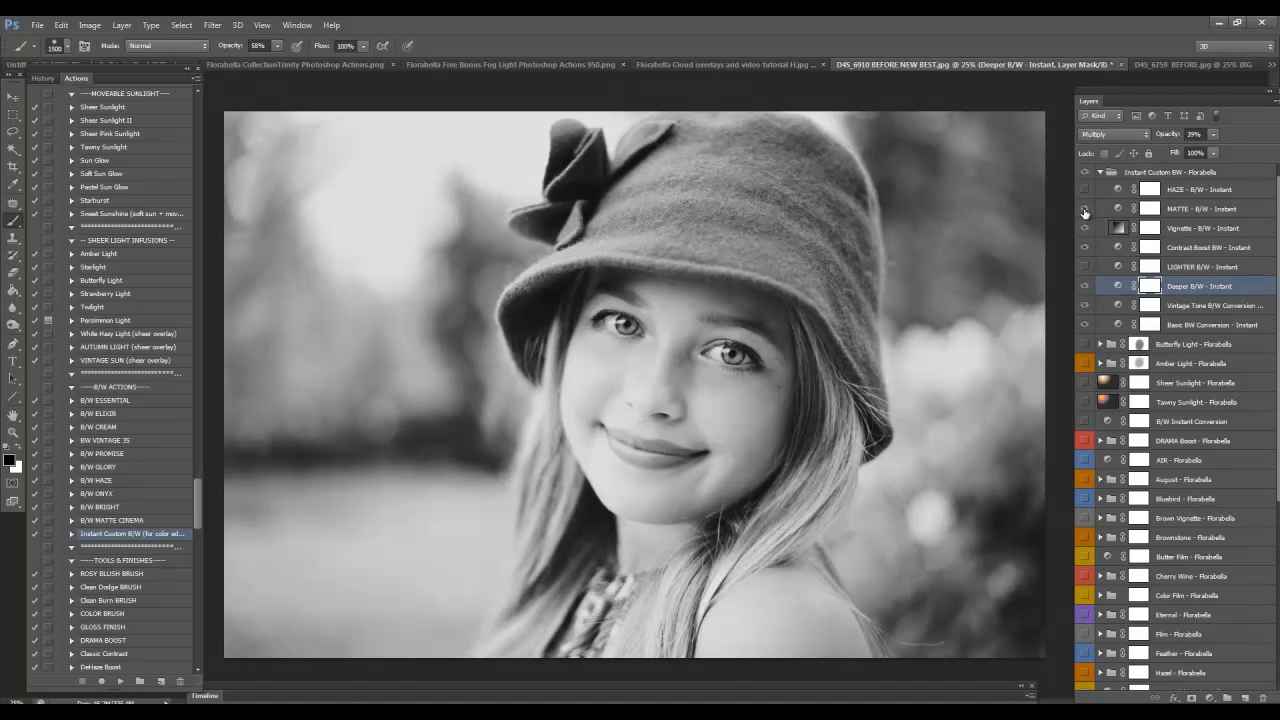
click(1085, 190)
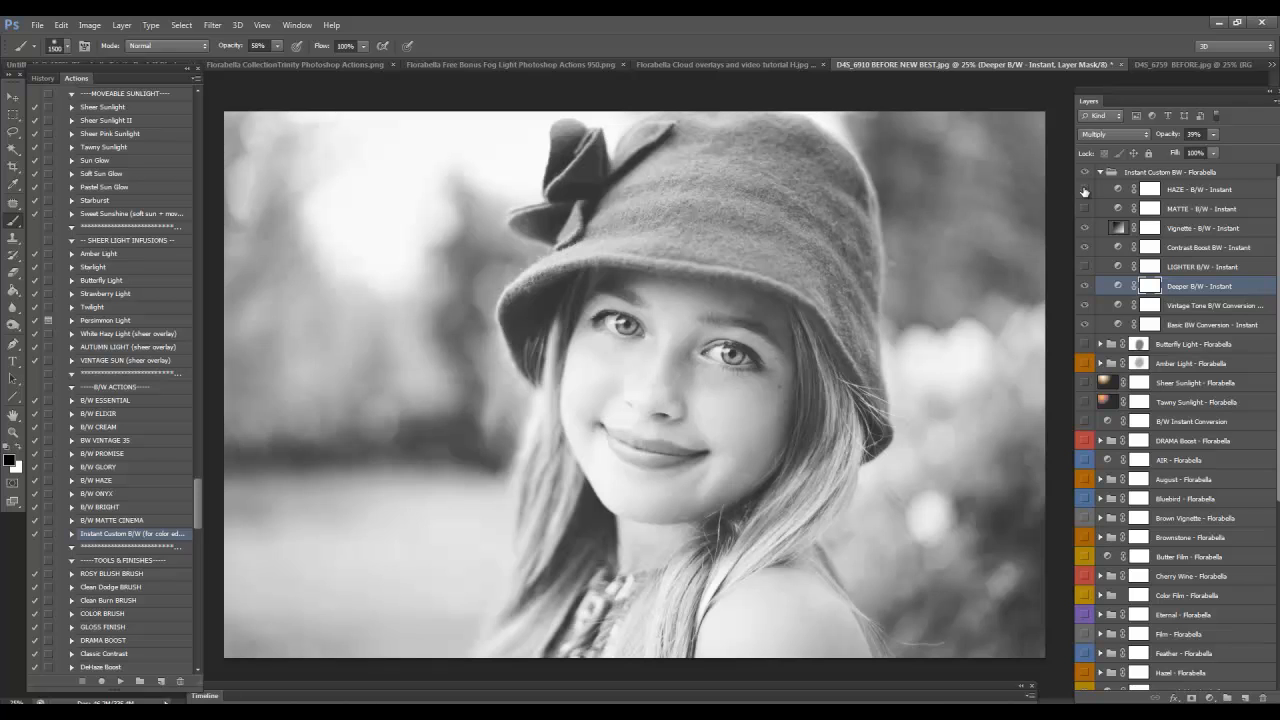
click(1085, 190)
- Adjust the Vignette - B/W layer's opacity and set the Vintage Tone B/W Conversion layer's opacity to 24%
click(1172, 232)
mouse_move(1157, 138)
mouse_down()
mouse_move(1190, 139)
mouse_move(1171, 138)
mouse_up()
click(1190, 190)
click(1190, 306)
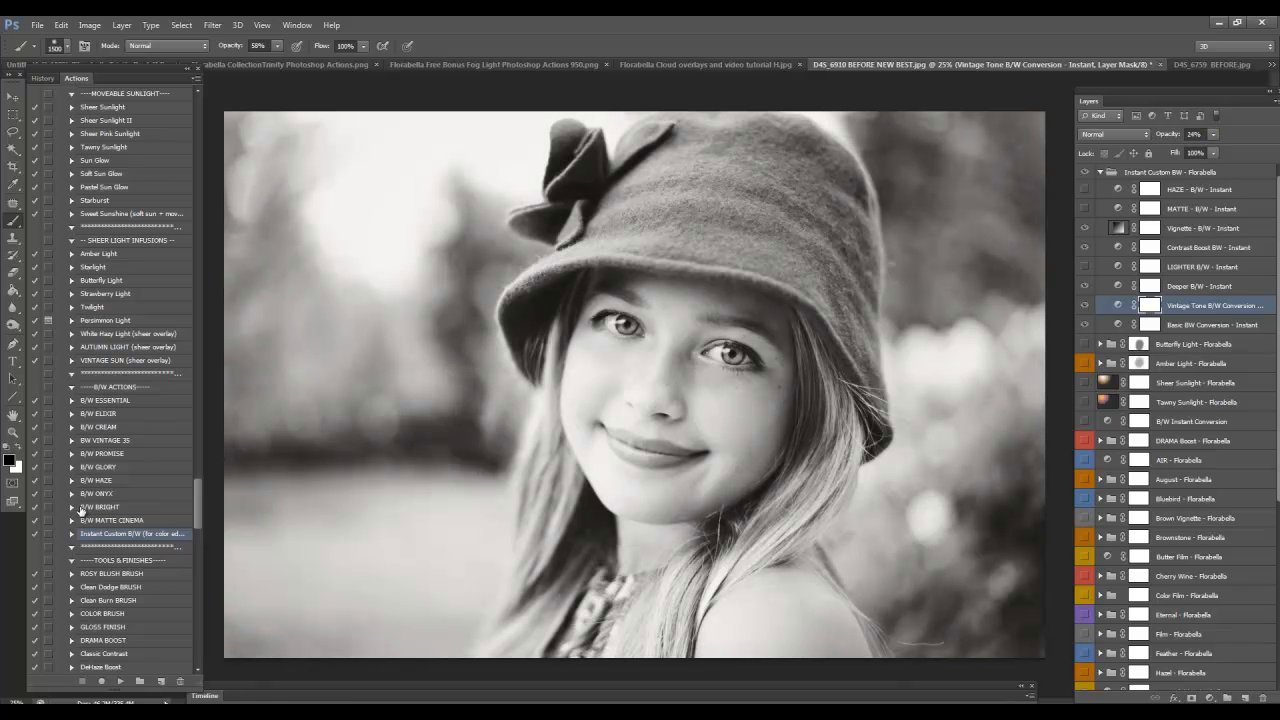
- Hide the Instant Custom BW group to return the portrait to color
scroll(135, 518, down, 4)
scroll(137, 520, down, 1)
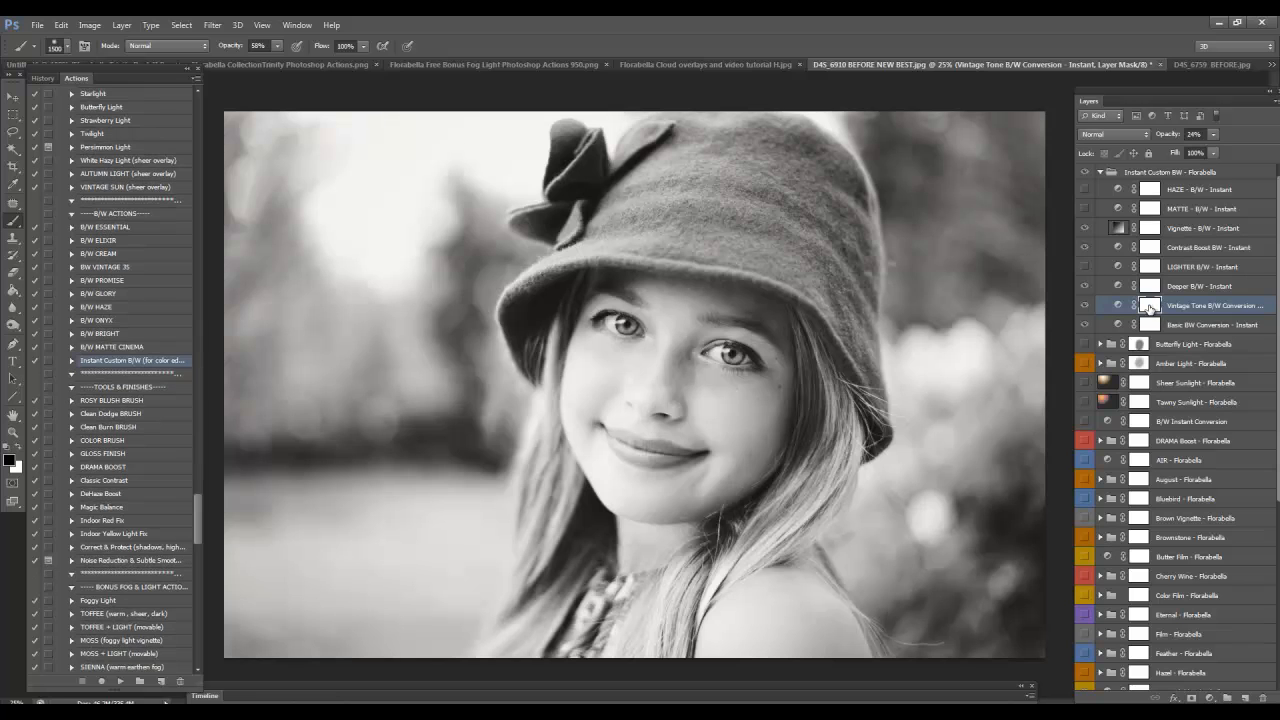
click(1086, 173)
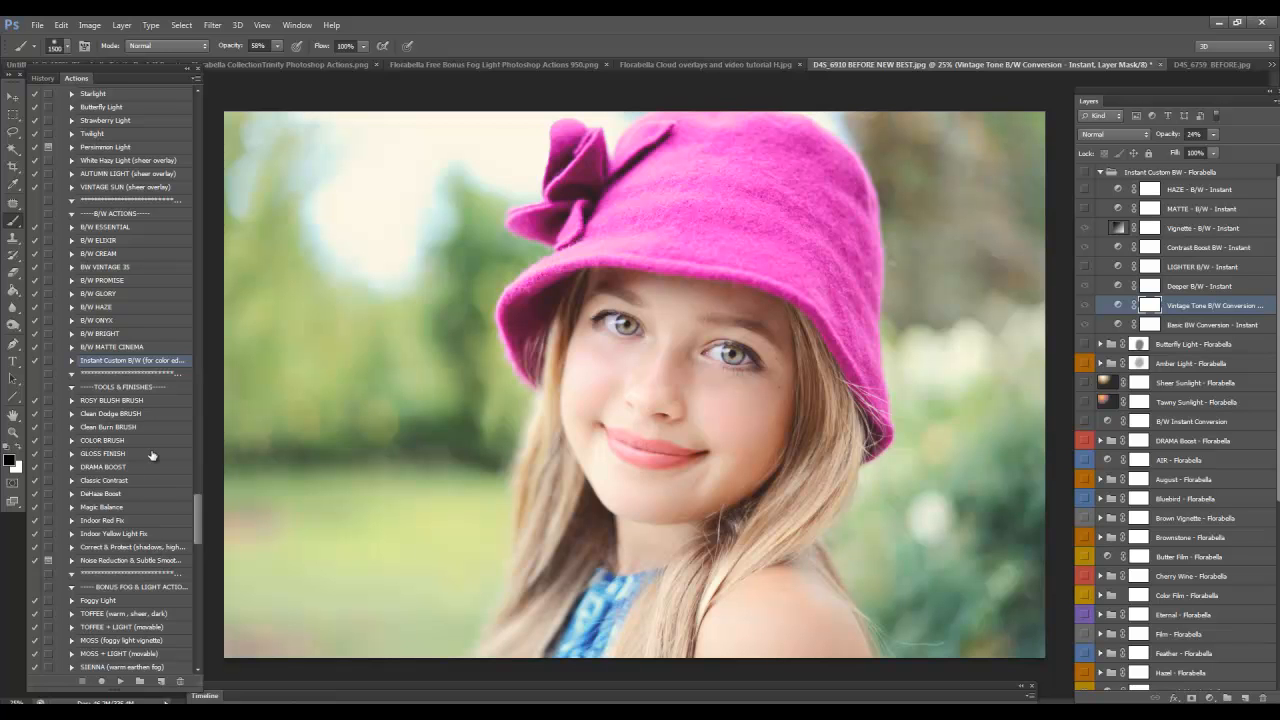
- Look through the remaining Trinity finishing, fog, and web and print actions, plus the Workflow & Retouch brush actions
scroll(163, 439, down, 3)
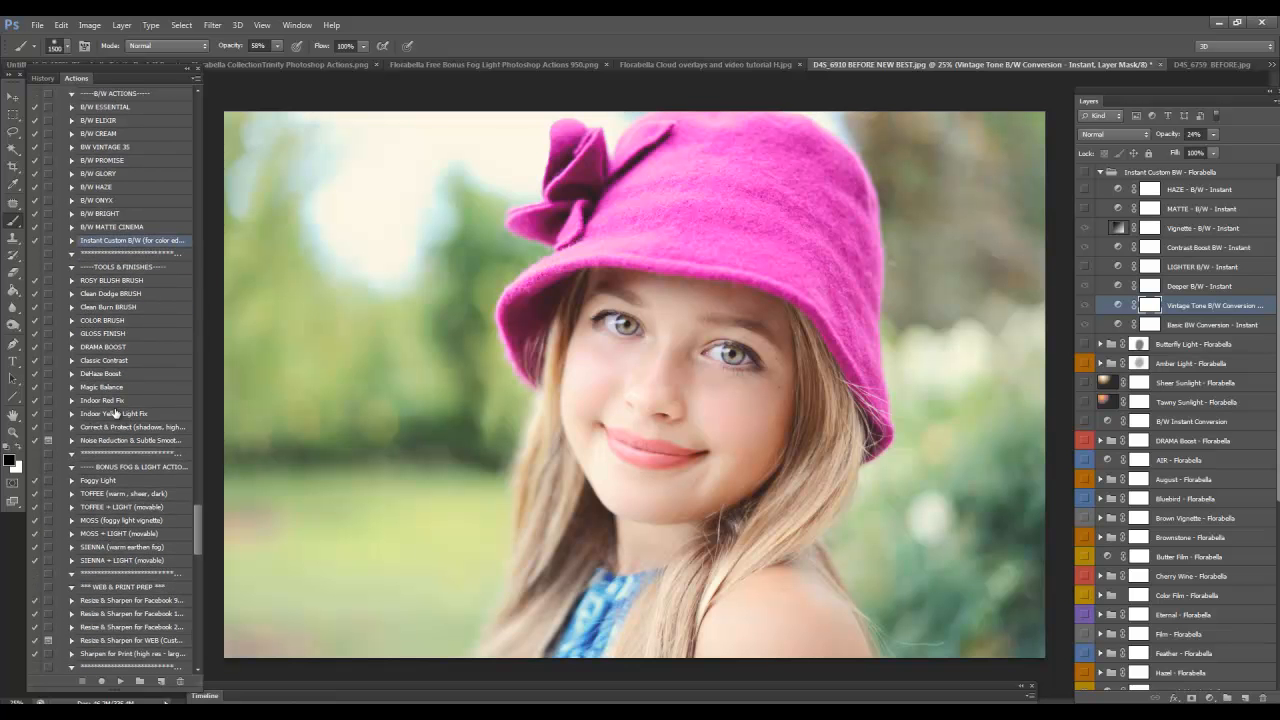
scroll(140, 432, down, 3)
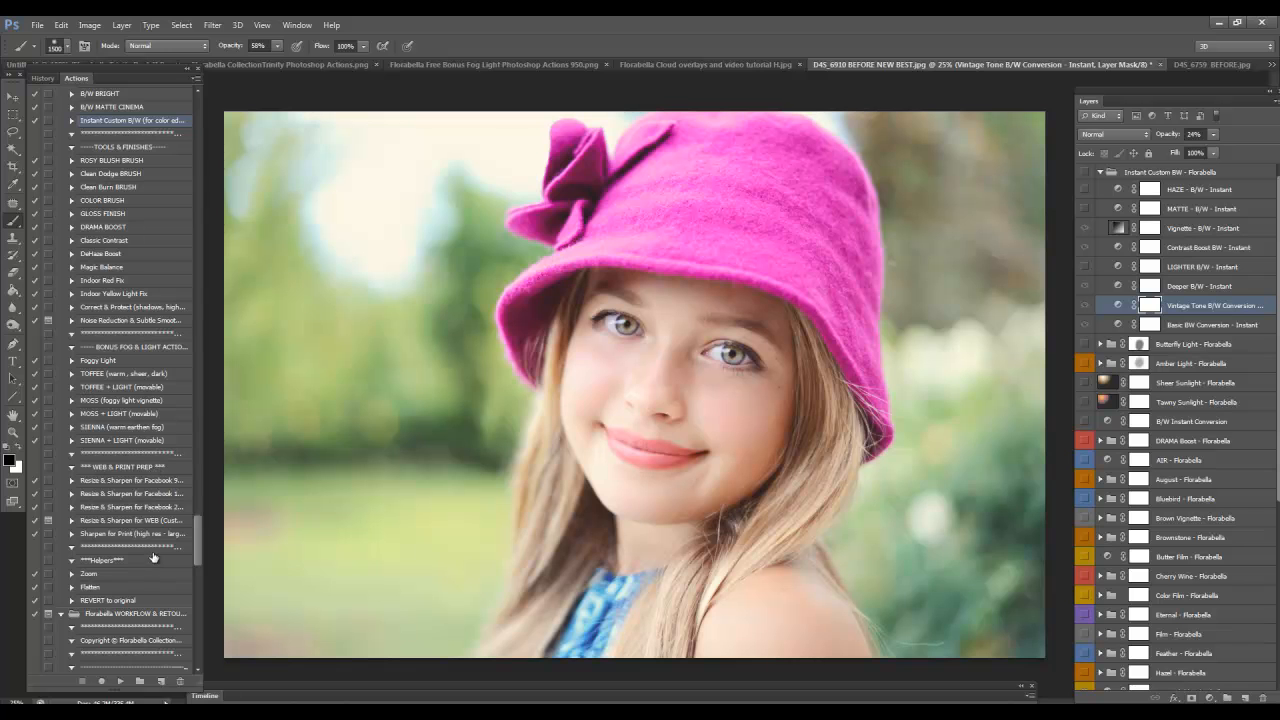
scroll(140, 573, down, 3)
scroll(143, 573, down, 7)
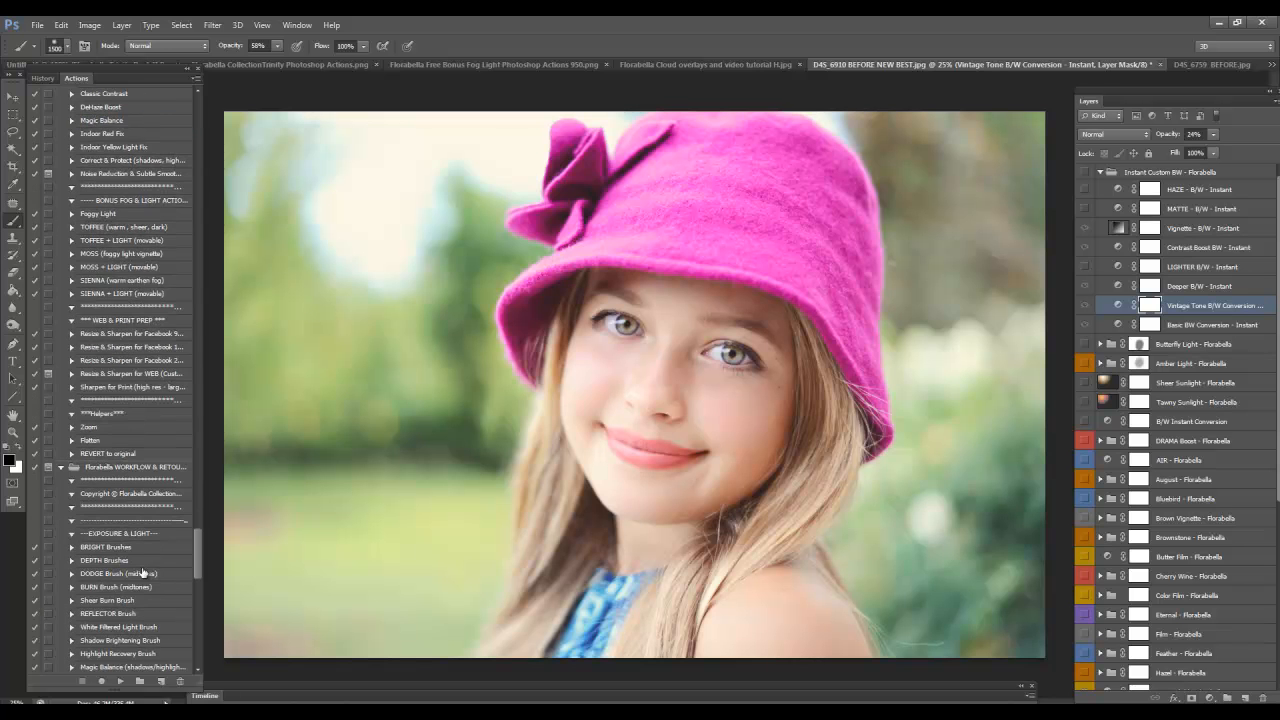
scroll(141, 571, down, 1)
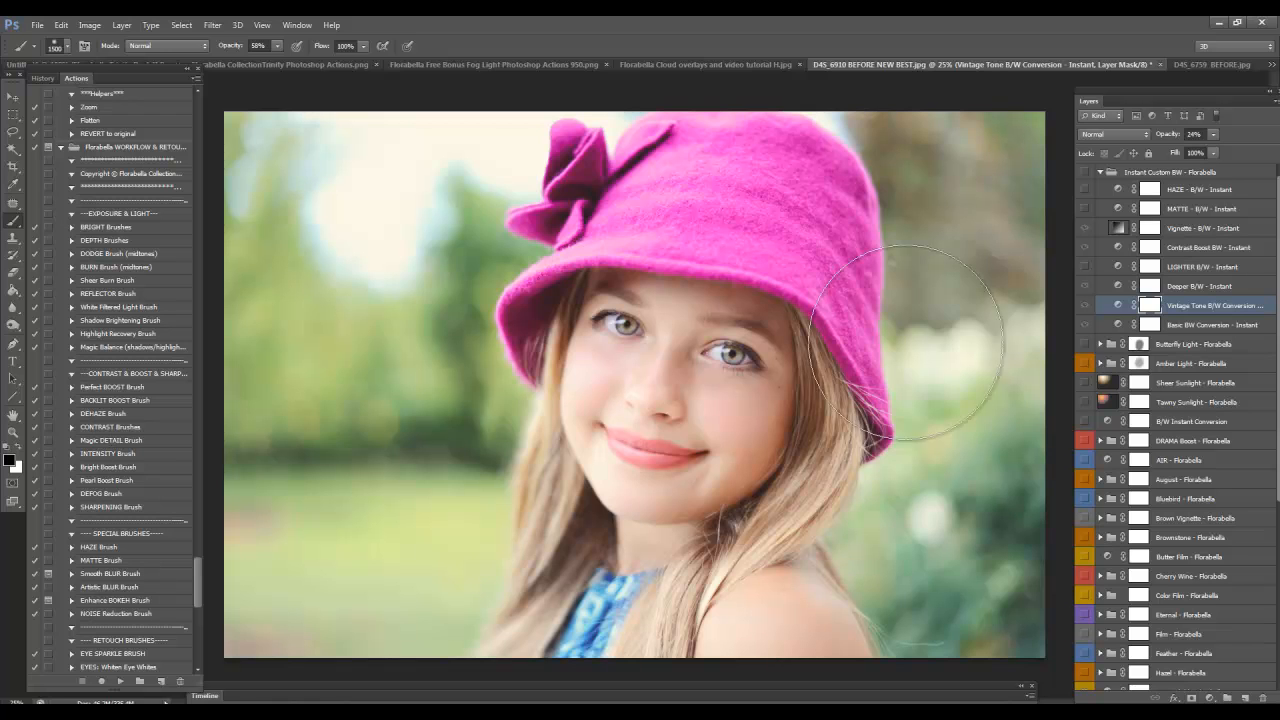
scroll(140, 492, down, 3)
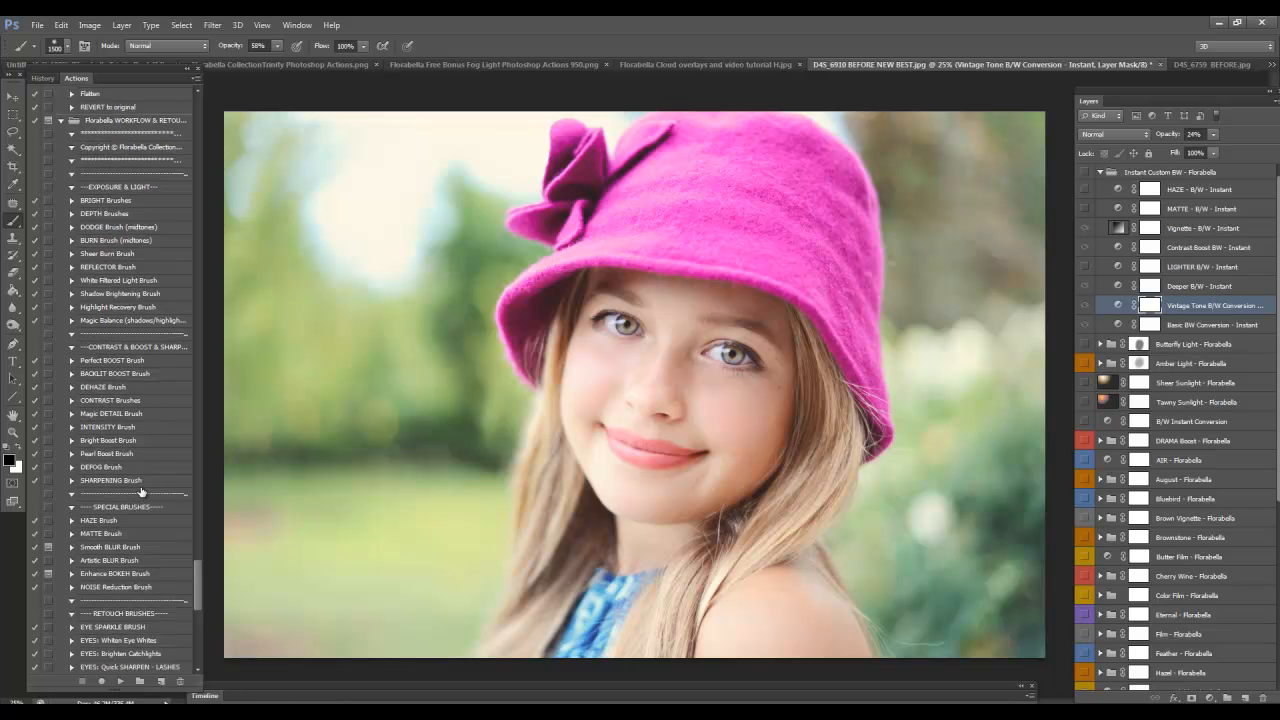
scroll(143, 490, down, 10)
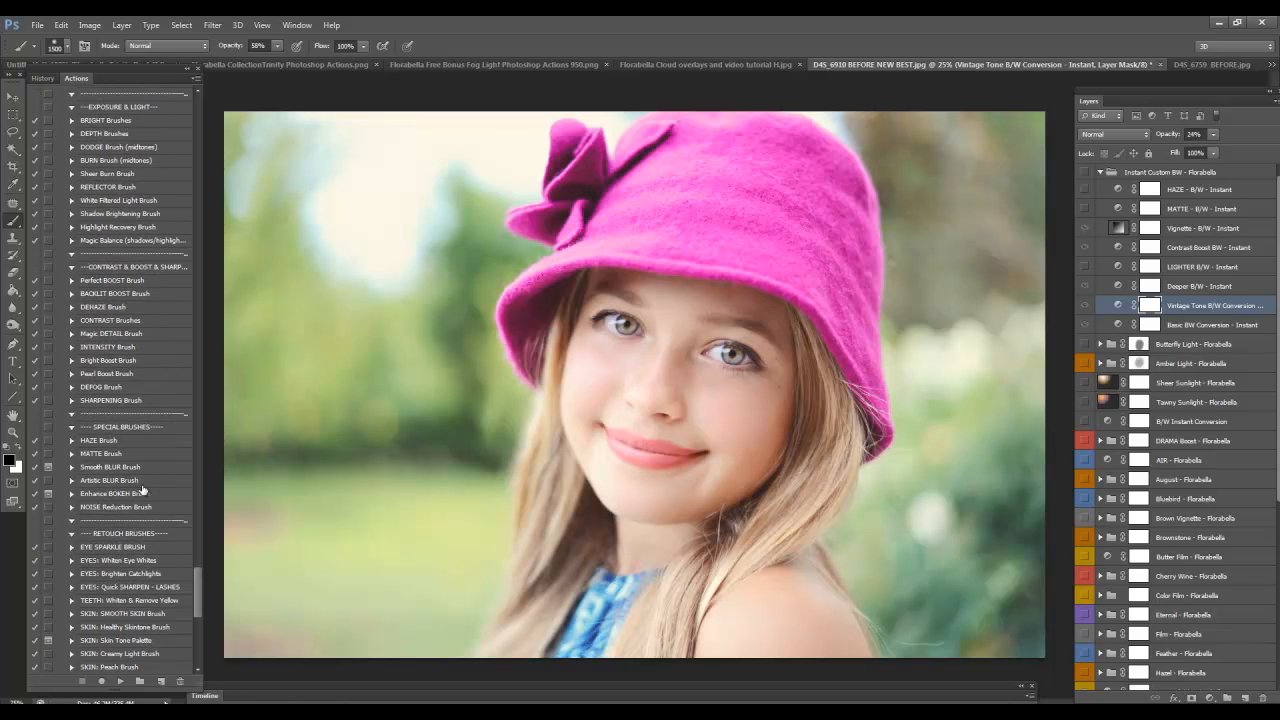
- Look through the special, retouch, color correction and color brush actions in the Workflow & Retouch set, returning to its start
scroll(143, 494, down, 5)
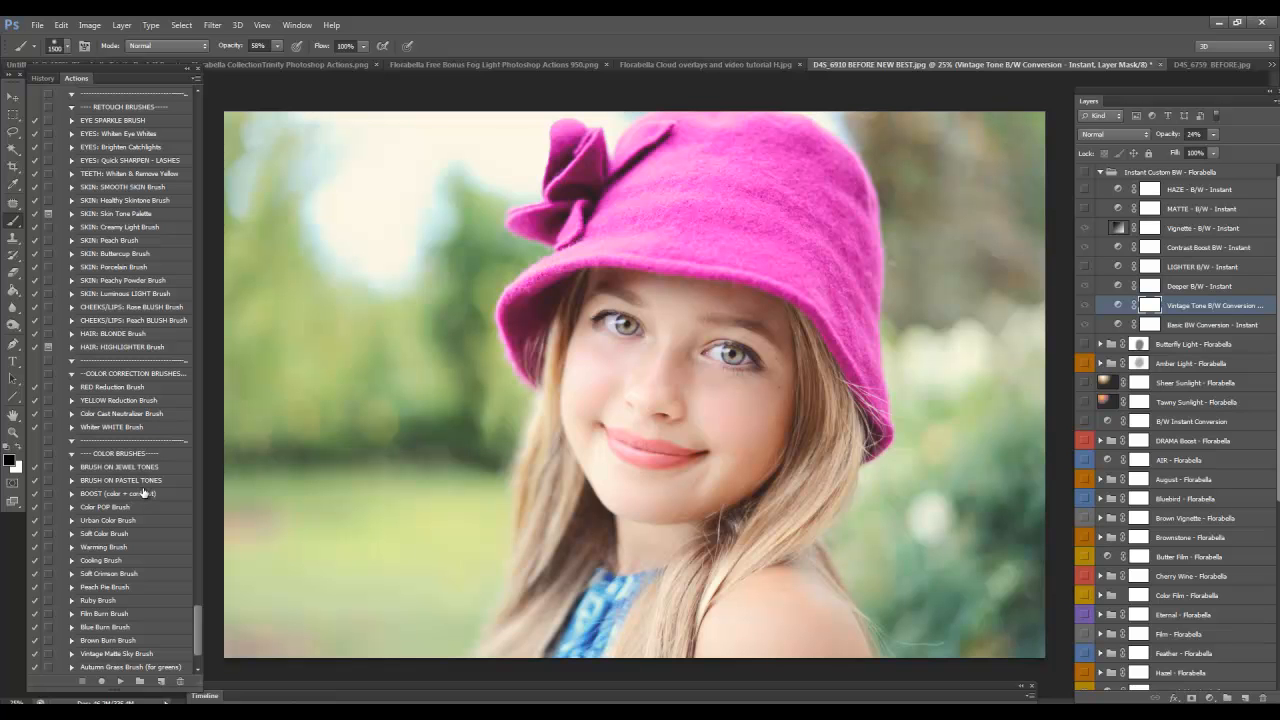
scroll(143, 493, down, 2)
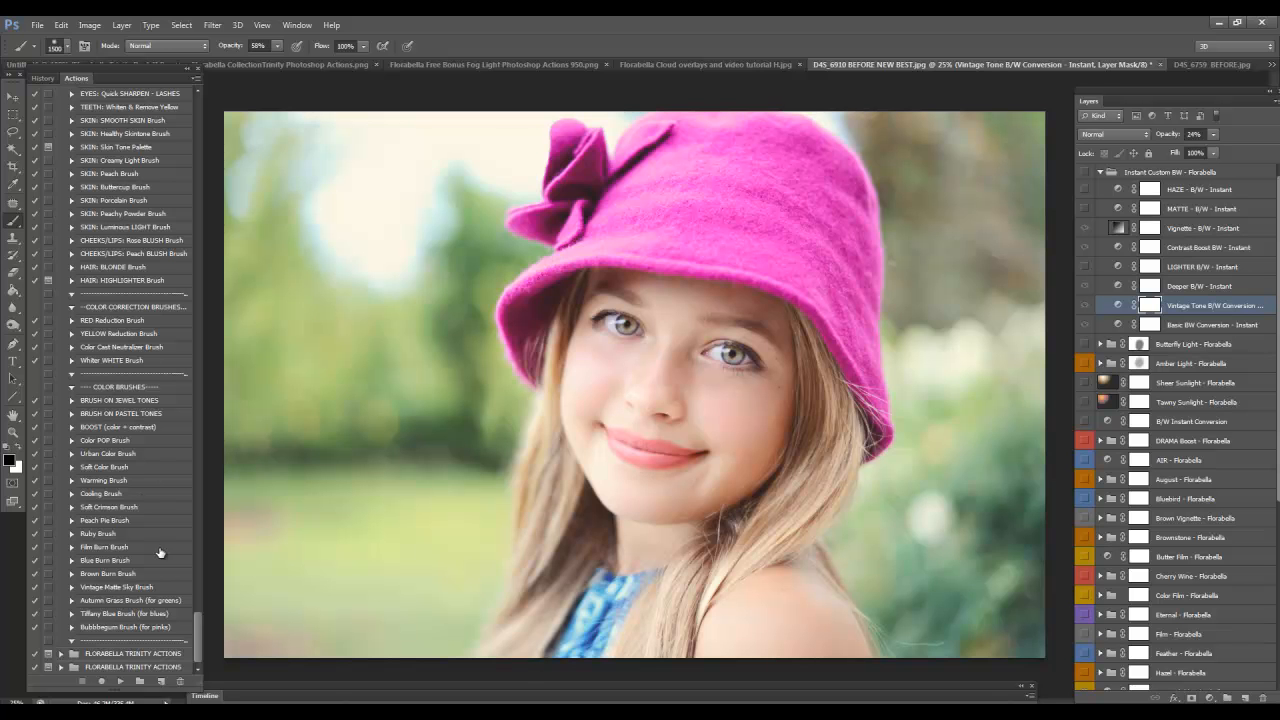
scroll(158, 551, up, 15)
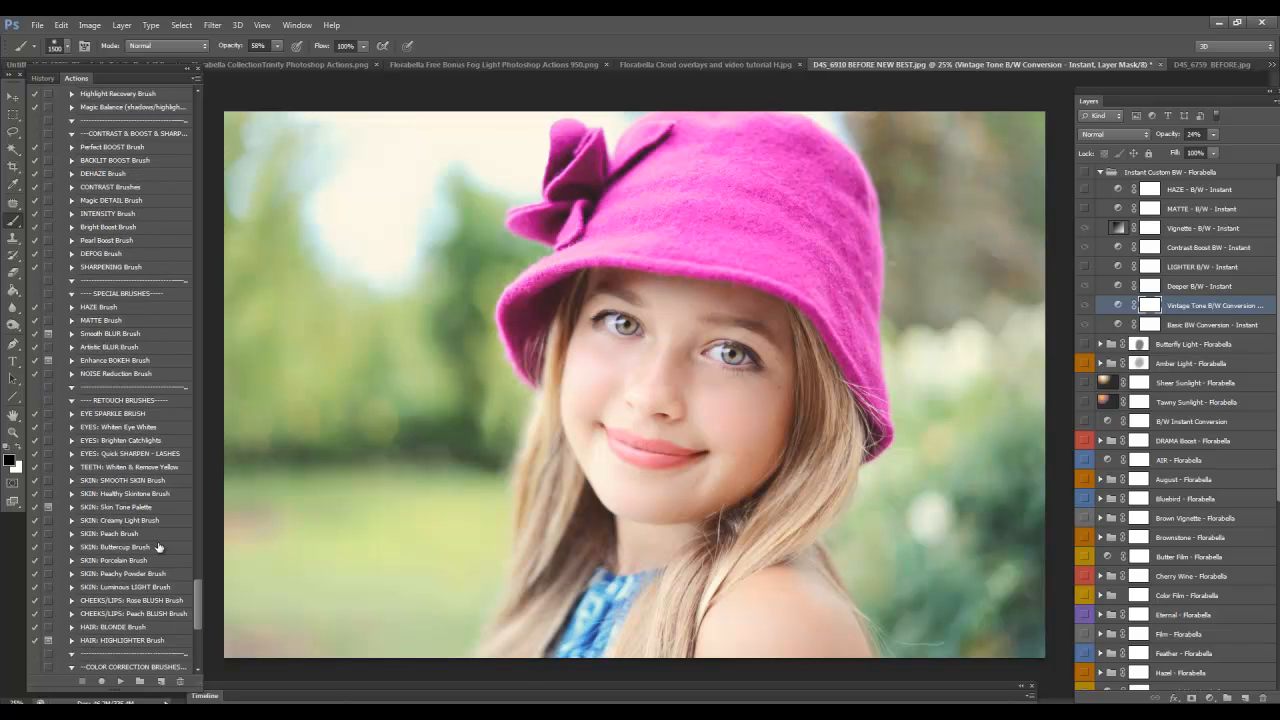
scroll(155, 543, up, 5)
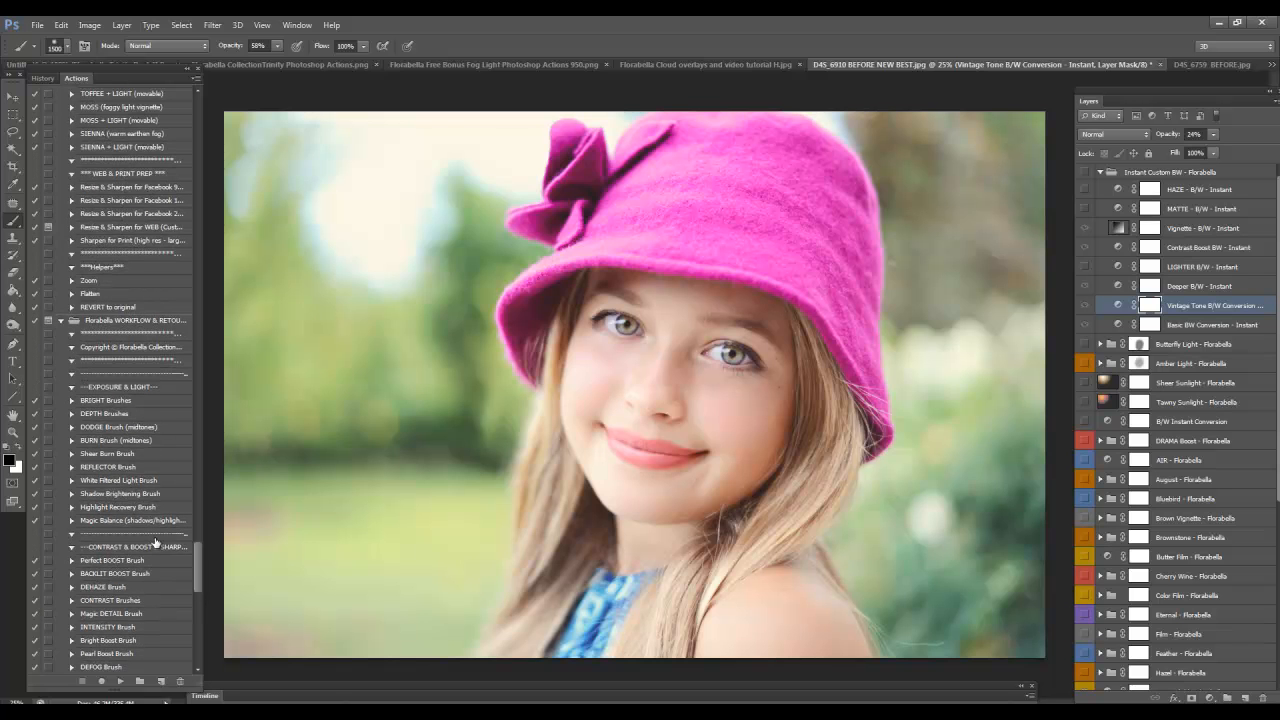
- View the Foggy Light bonus and Cloud Overlays images, ending on the Florabella Collection Trinity Photoshop Actions image
click(419, 66)
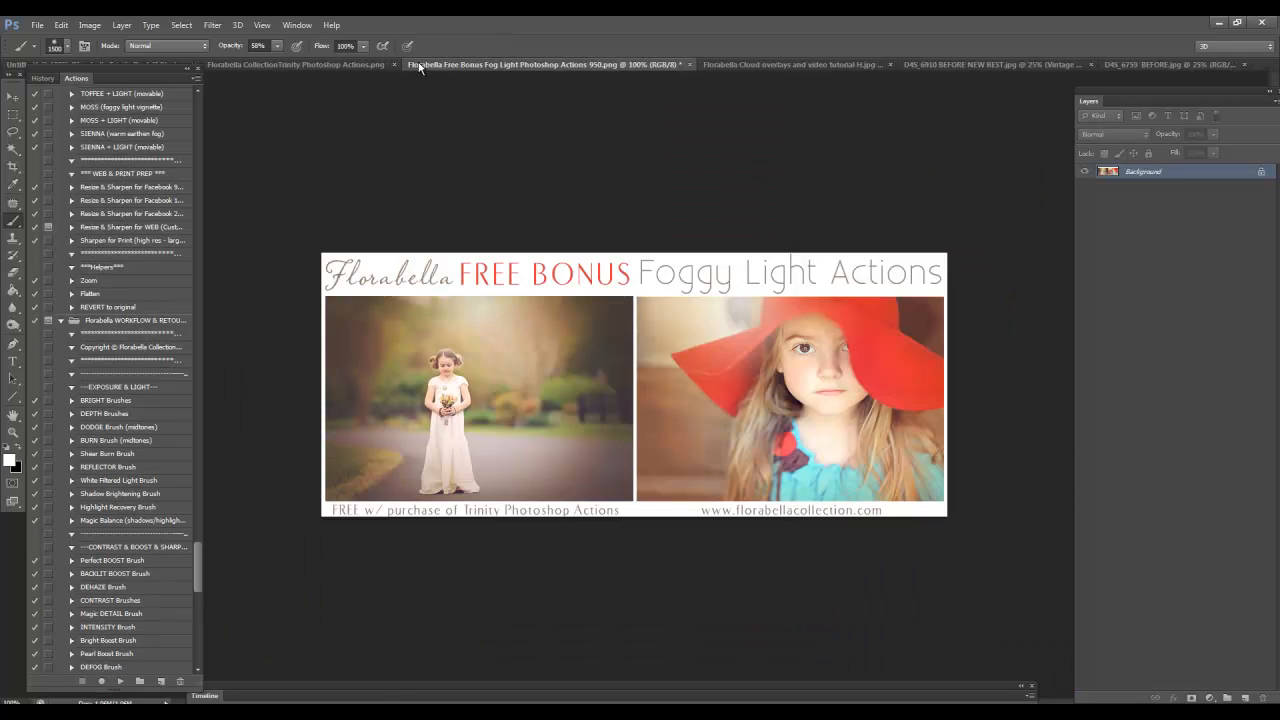
click(752, 64)
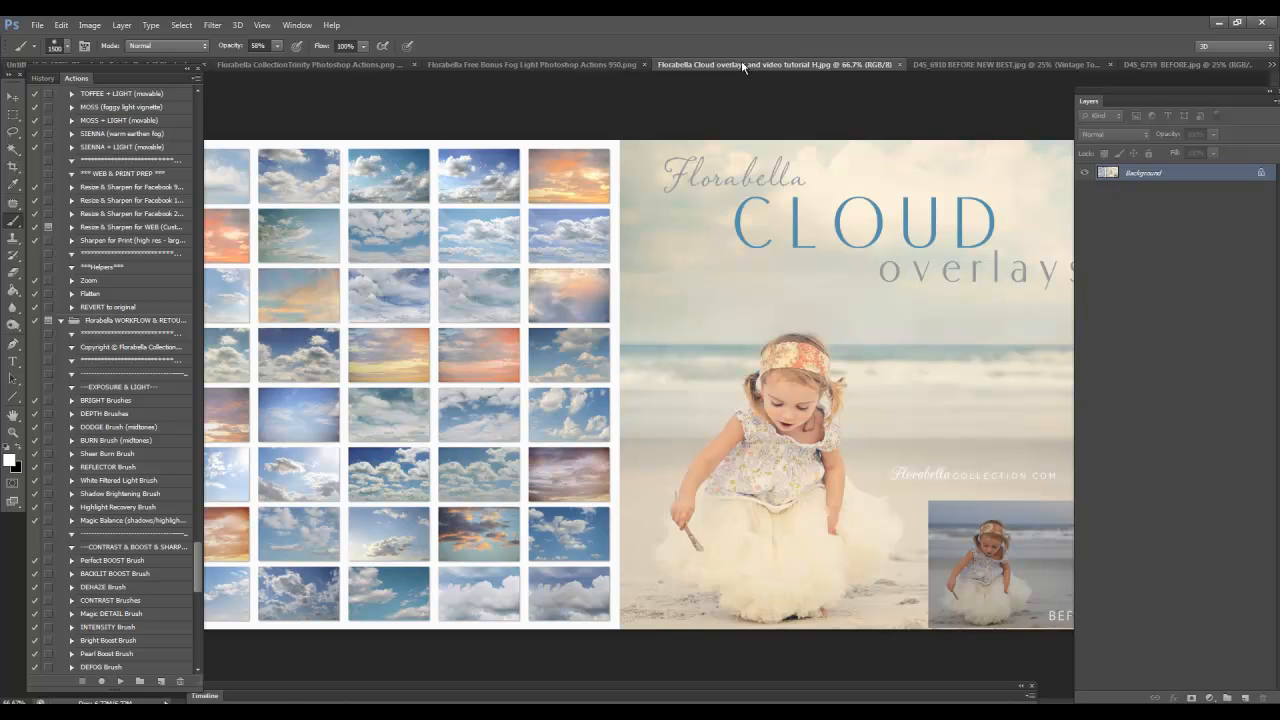
click(175, 62)
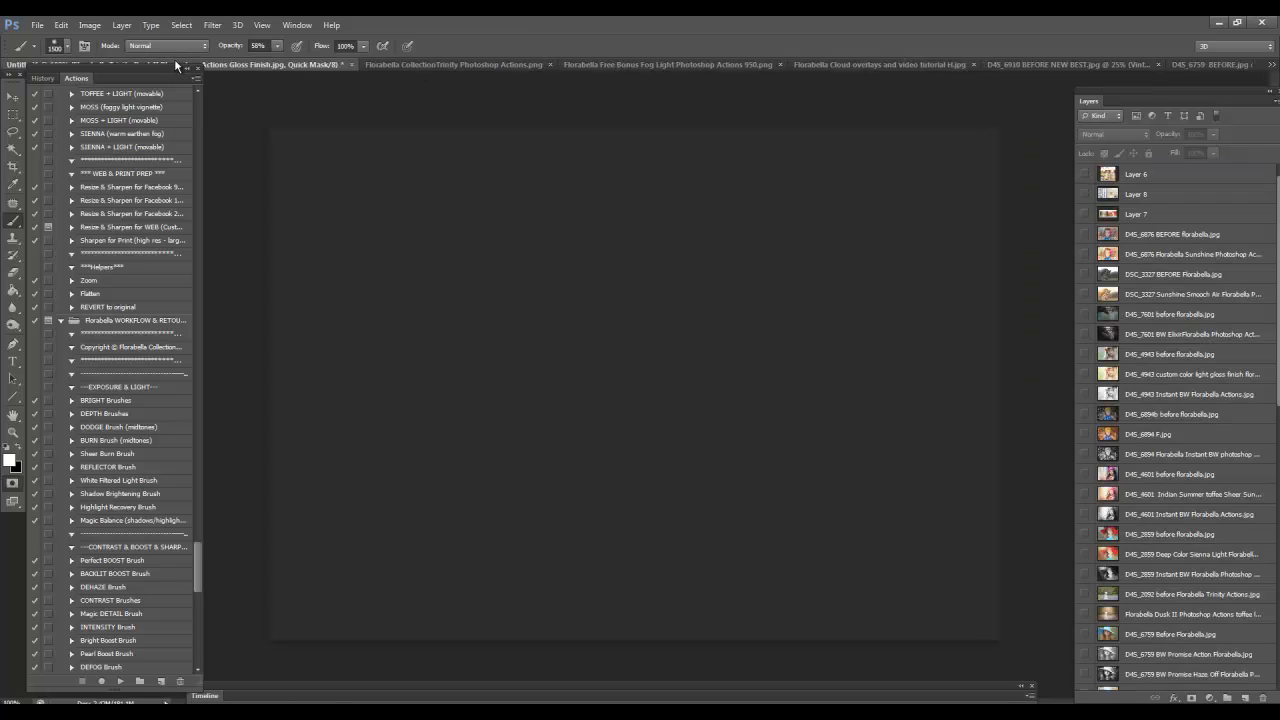
click(421, 65)
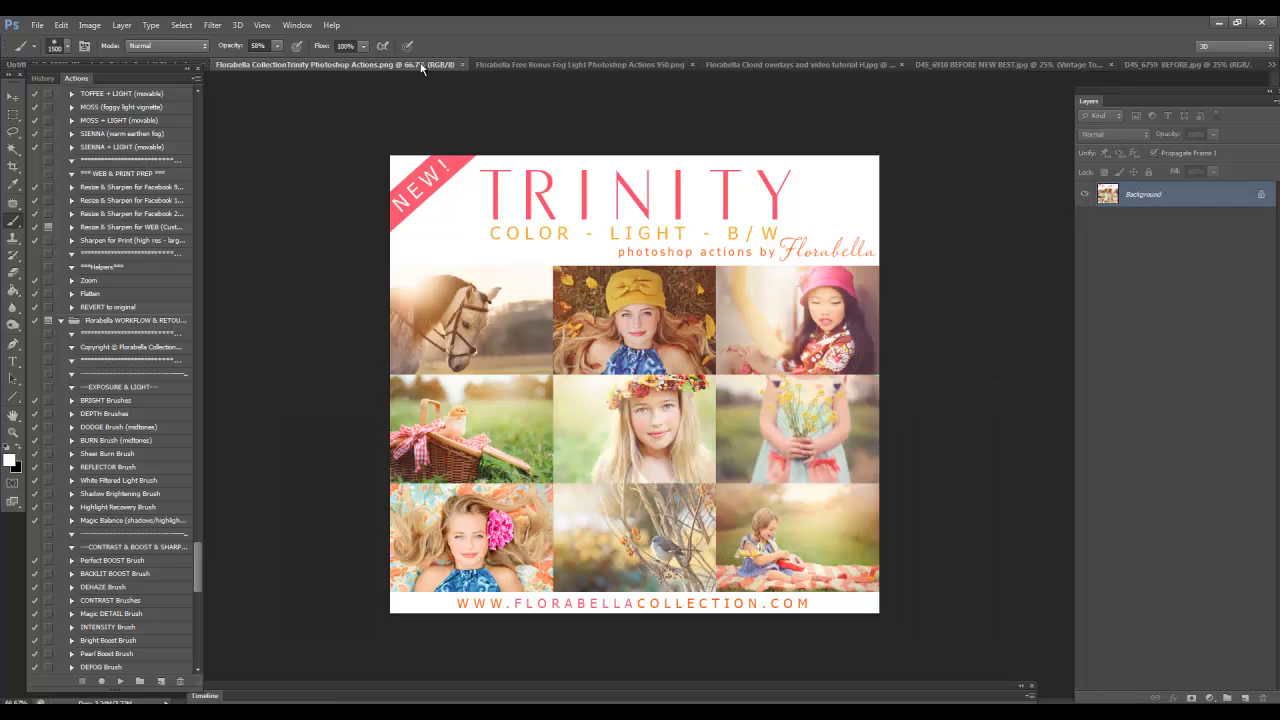